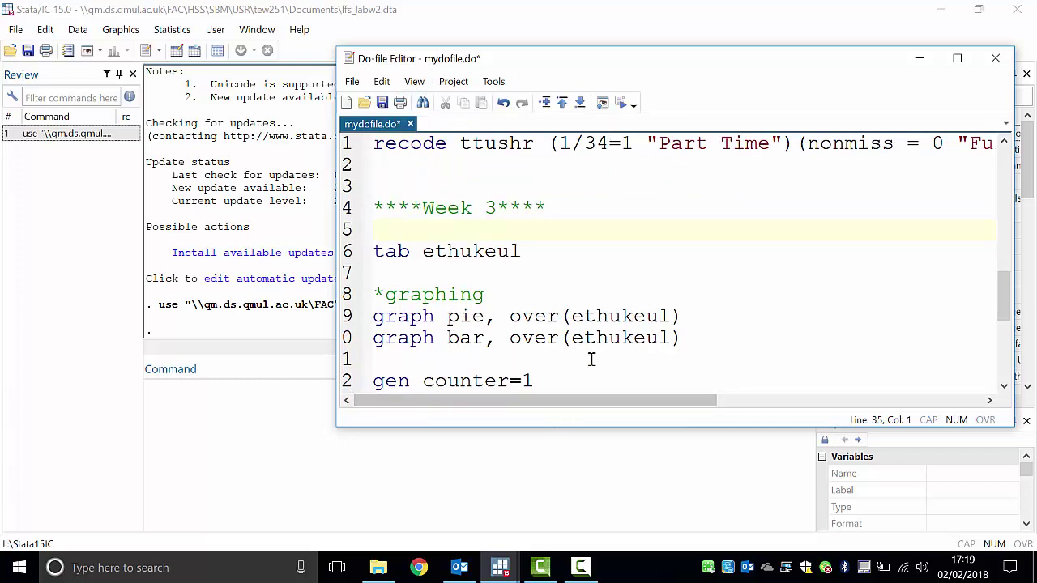
Add the comment heading "***Week 4 Lab***" below the existing graph commands in the do-file, followed by blank lines
left_click(547, 212)
scroll(551, 231, "down", 3)
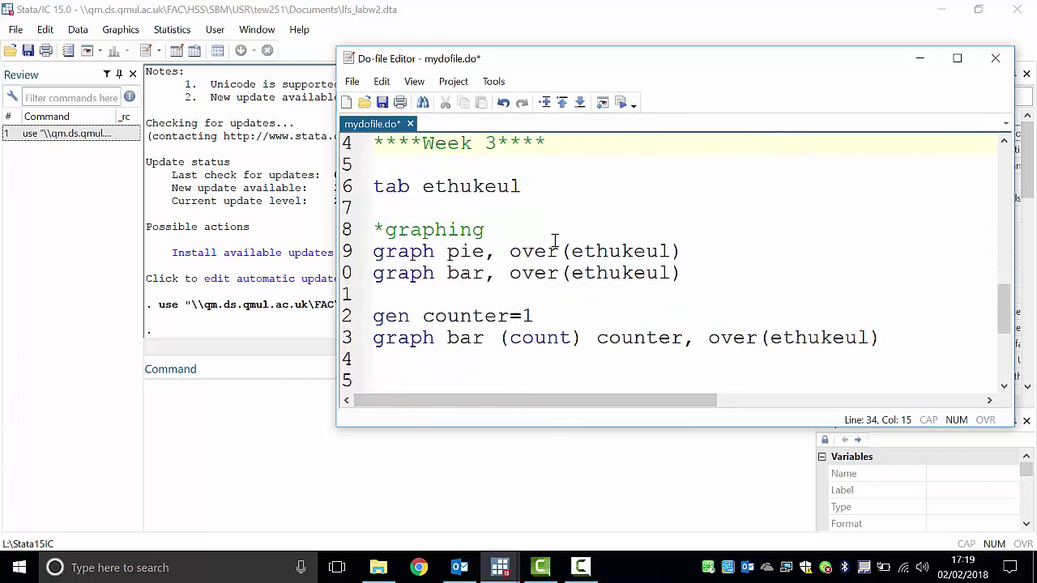
left_click(470, 257)
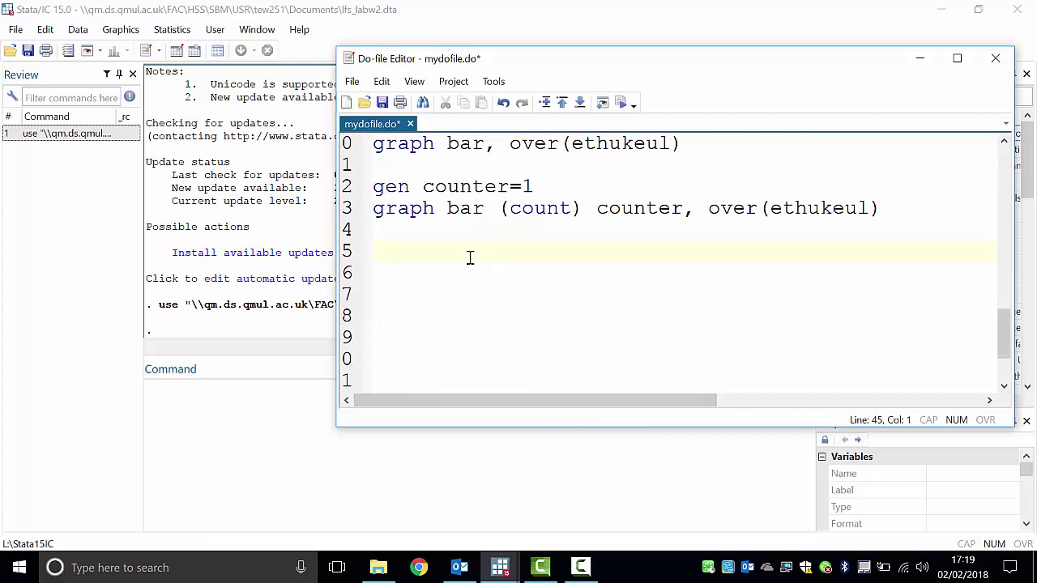
type("***Week 4 Lab")
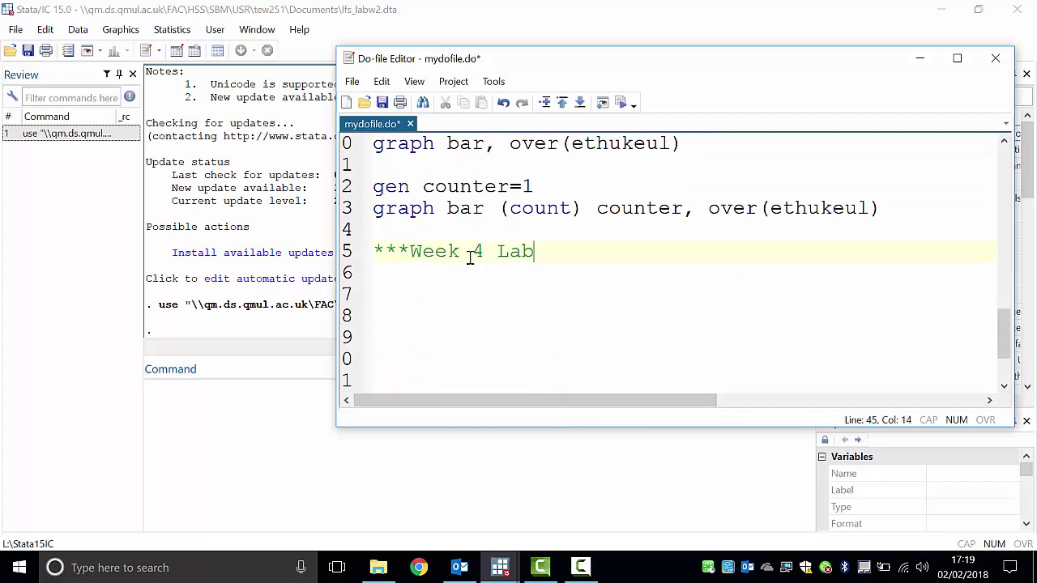
type("***")
key("Return")
key("Return")
key("Return")
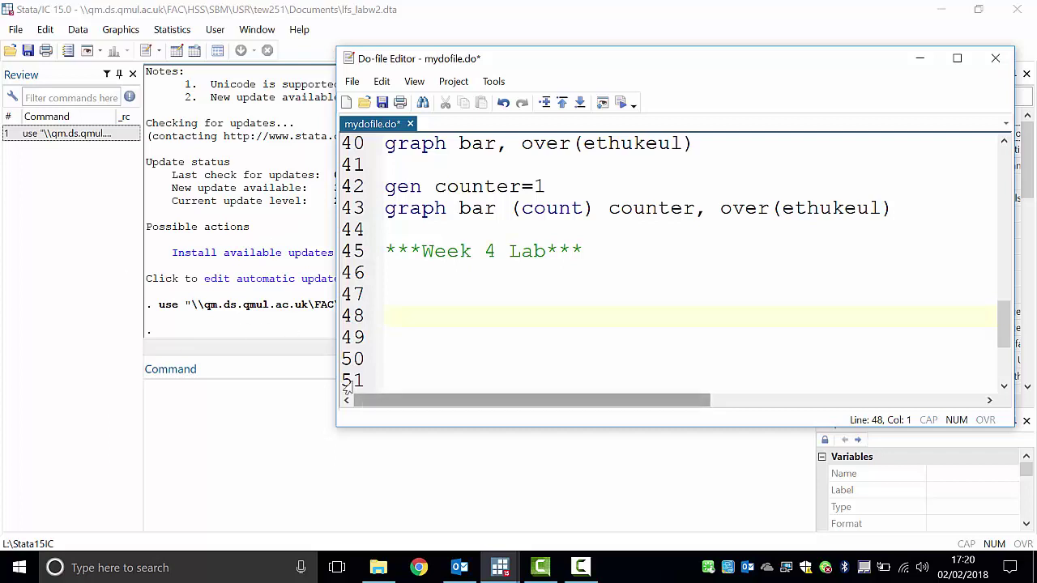
Write the command "codebook hourpay" on line 47, under the Week 4 Lab heading
left_click(400, 301)
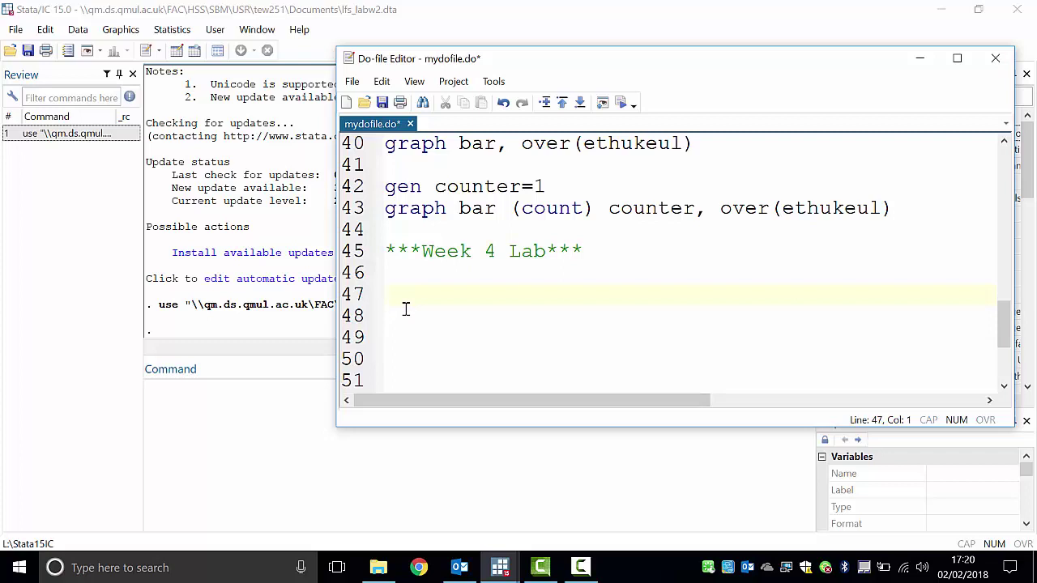
type("codebook")
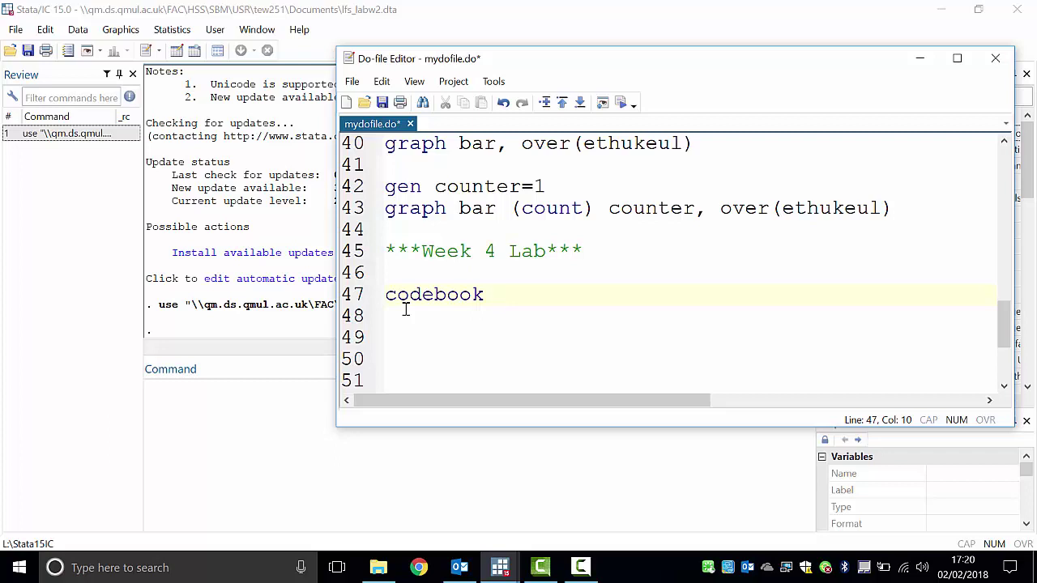
type("hourpay")
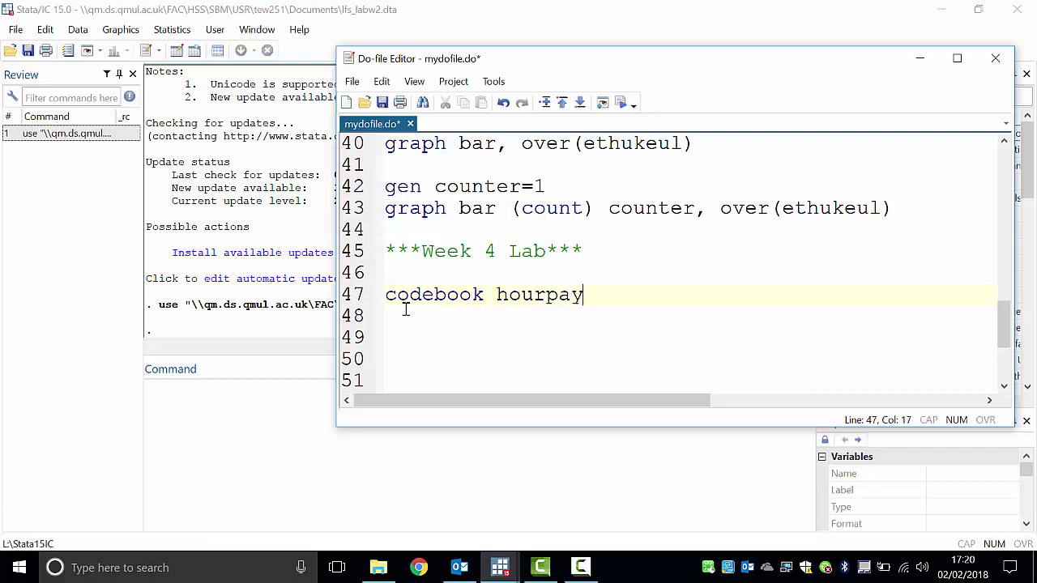
left_click_drag(386, 294, 482, 298)
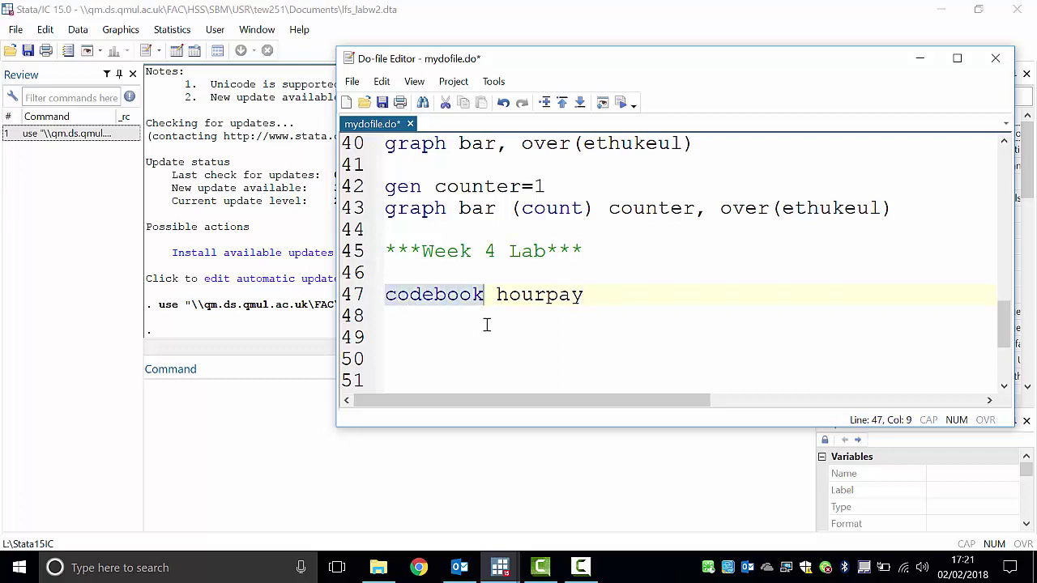
left_click_drag(499, 296, 585, 296)
left_click(586, 345)
left_click_drag(585, 253, 387, 251)
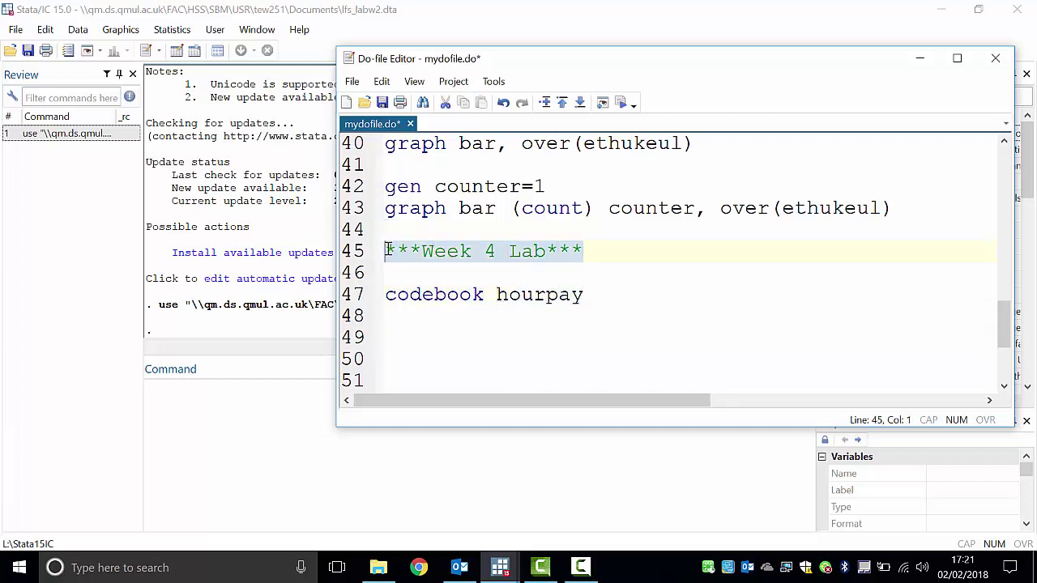
left_click(421, 324)
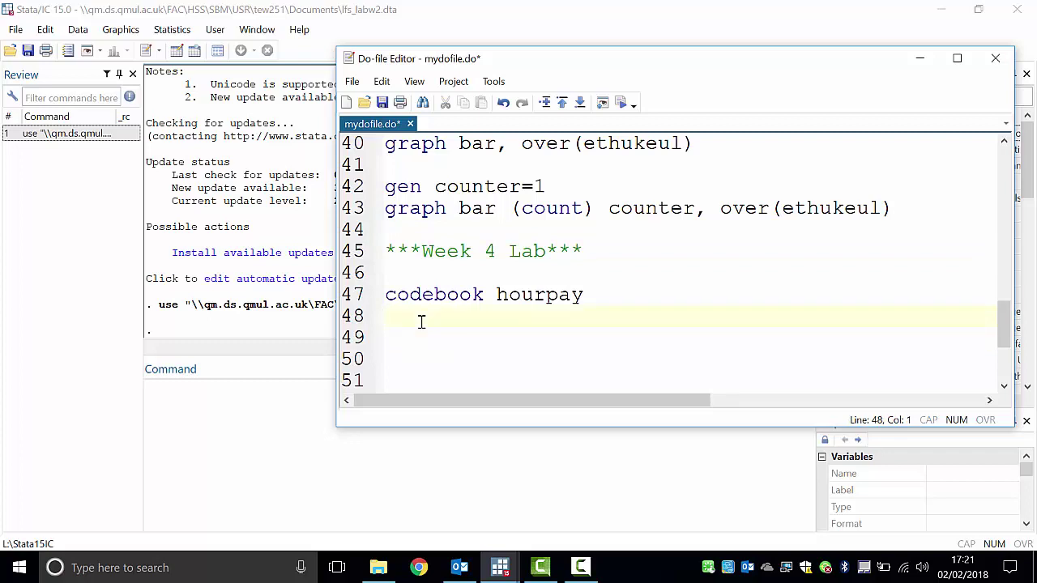
Run only the codebook hourpay line and inspect the variable's range in the results
left_click_drag(604, 294, 384, 294)
left_click(620, 103)
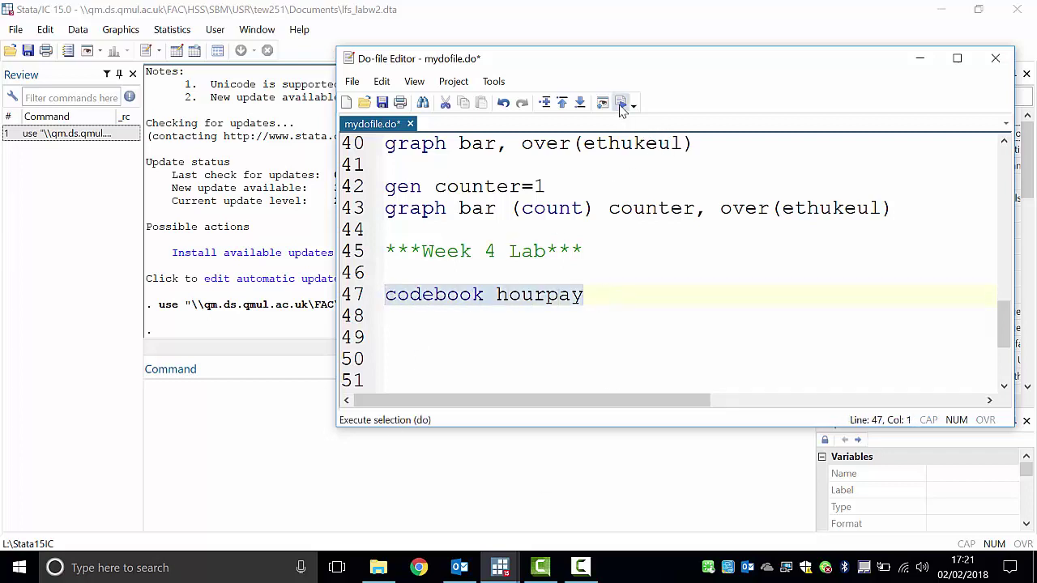
left_click(322, 251)
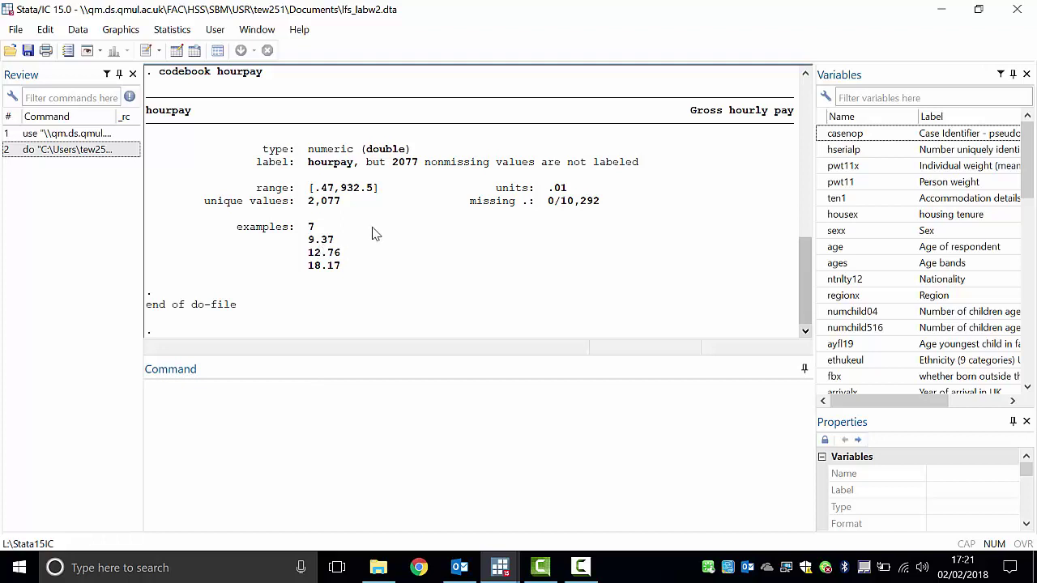
left_click_drag(379, 188, 310, 191)
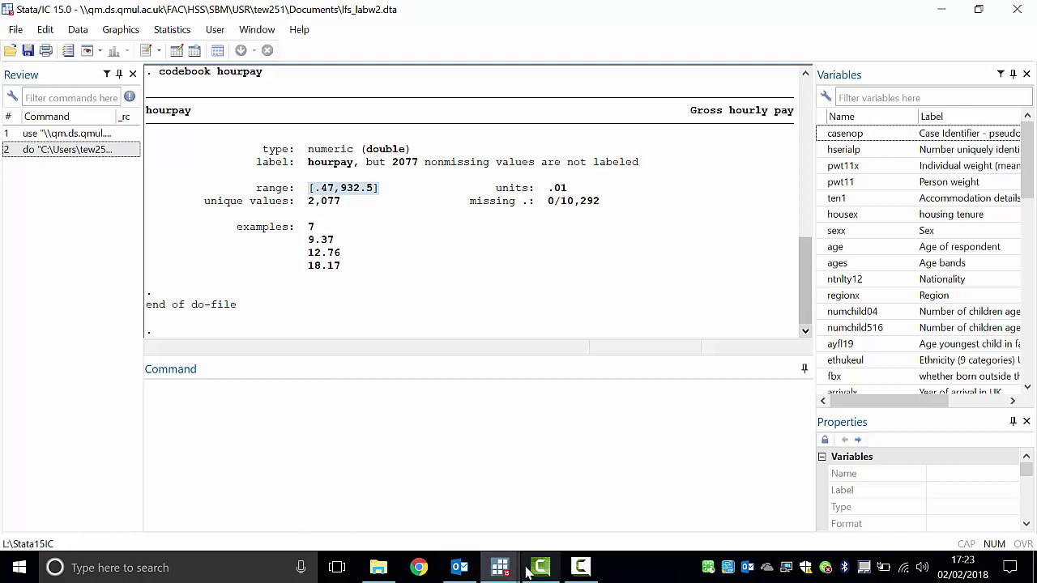
Return to the do-file and add the command "tab hourpay" directly below the codebook line
mouse_move(500, 567)
left_click(571, 541)
left_click(604, 319)
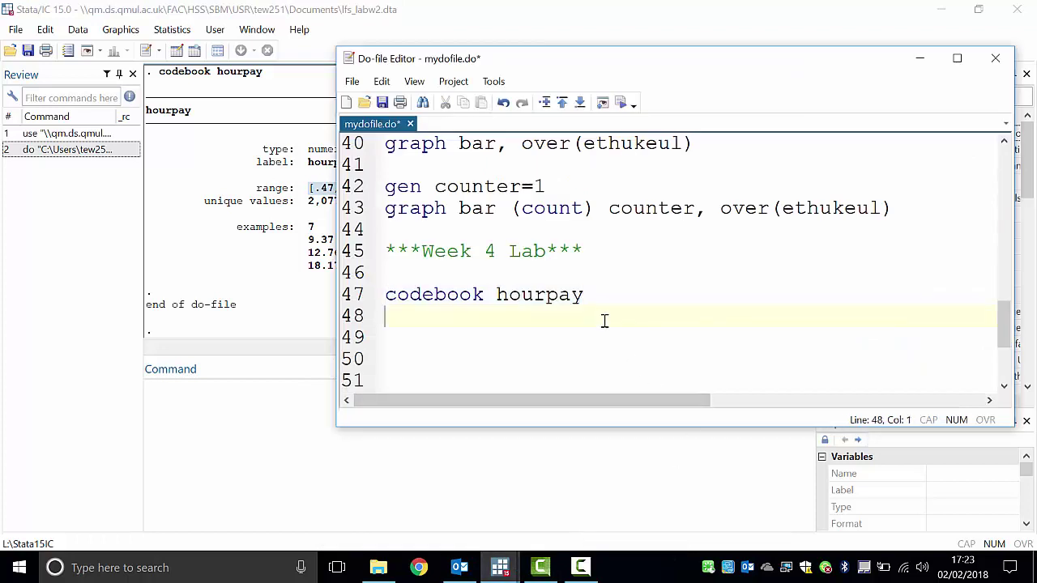
type("tab hourpay")
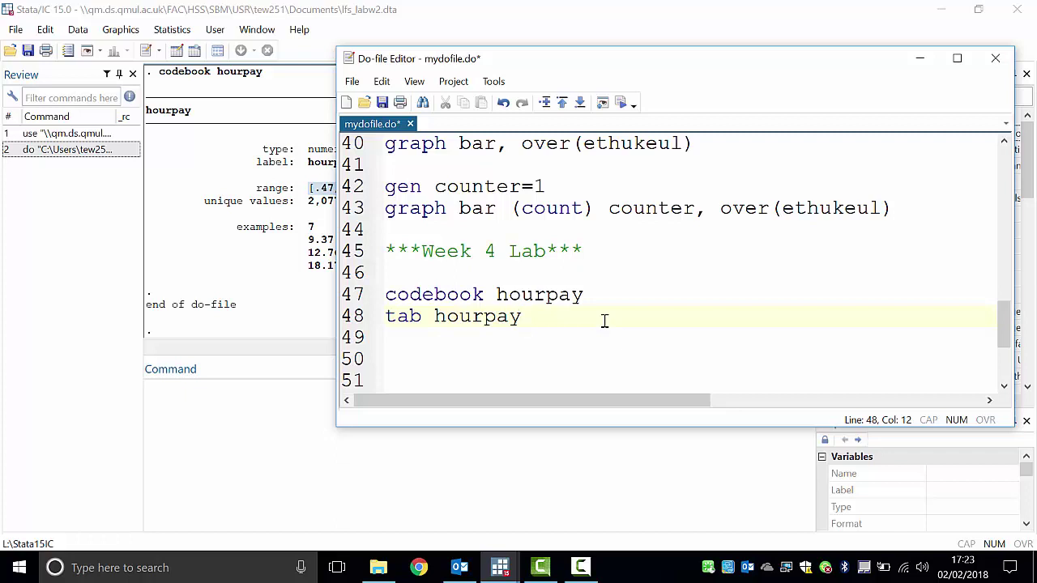
Run only the tab hourpay line and bring the results window to the front
triple_click(538, 316)
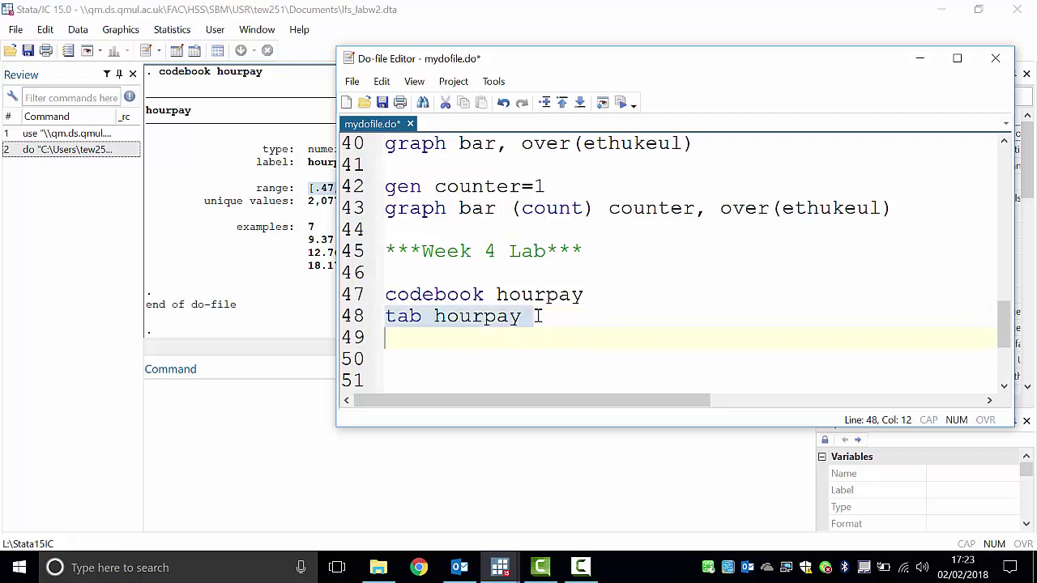
left_click(620, 103)
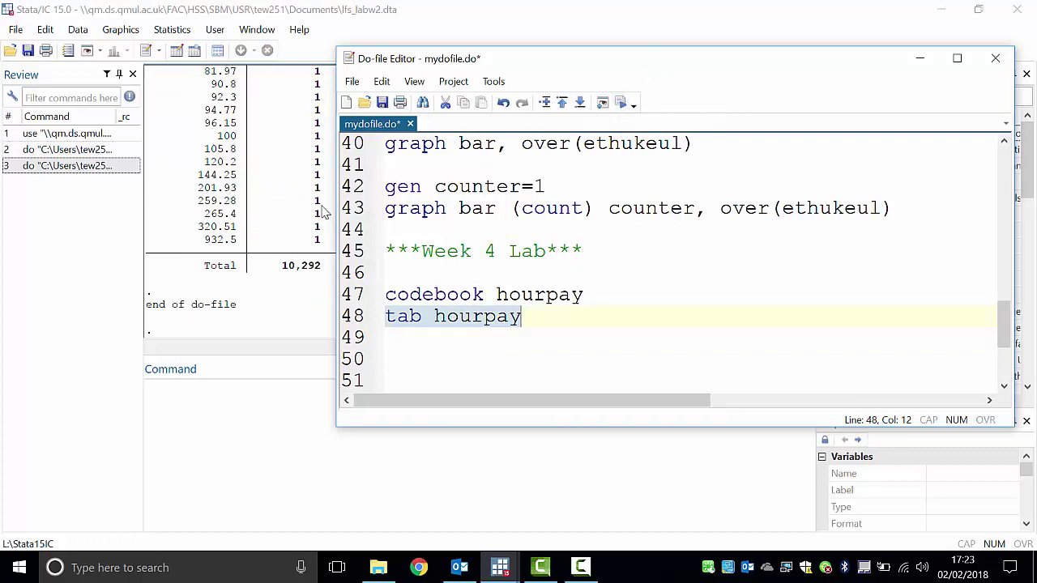
left_click(322, 213)
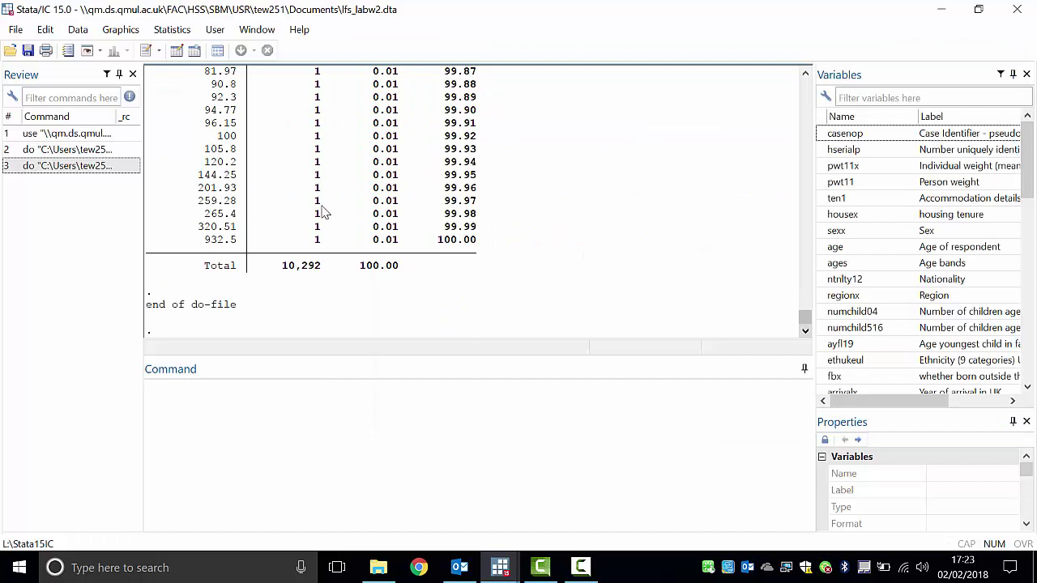
Examine the highest hourly pay values and their frequencies at the end of the tabulation
double_click(212, 245)
left_click(216, 247)
left_click_drag(204, 249, 238, 253)
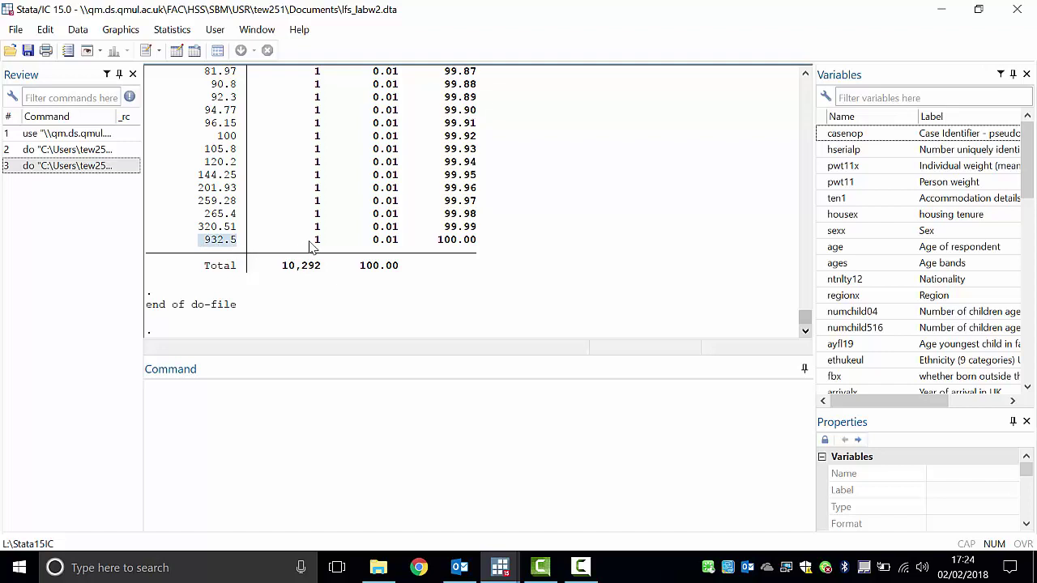
left_click_drag(309, 245, 326, 246)
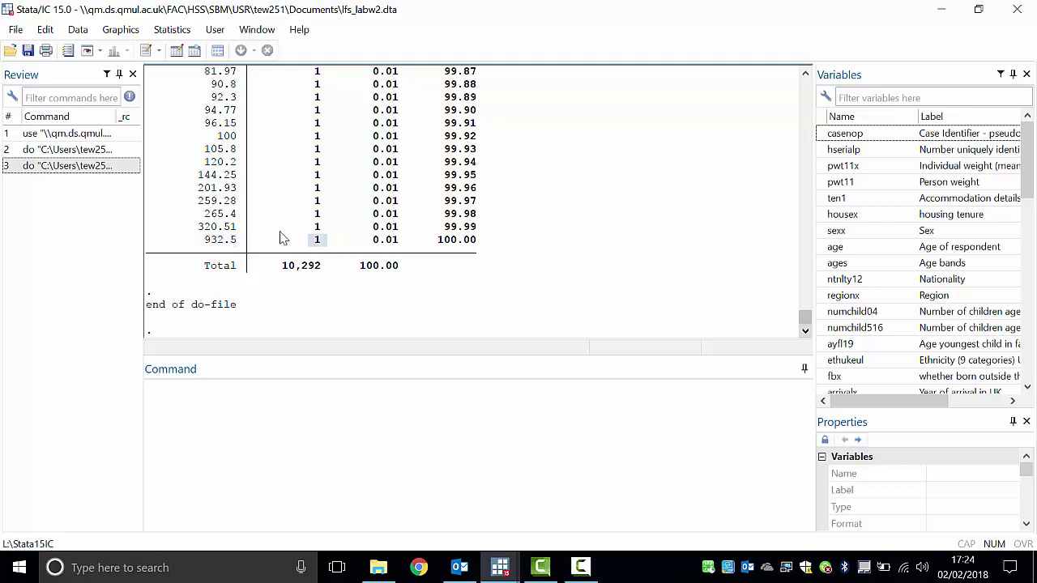
scroll(236, 241, "up", 2)
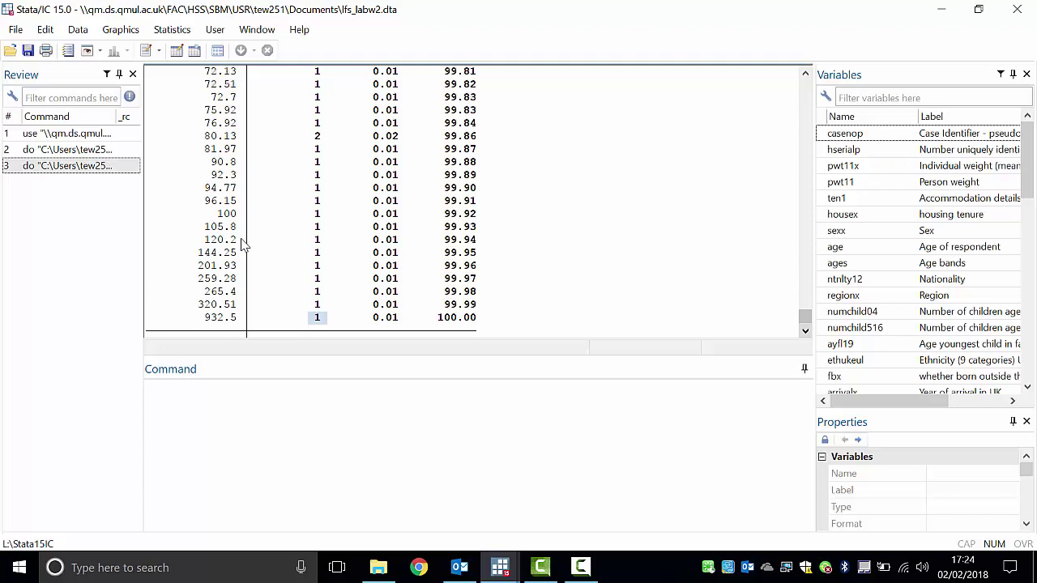
left_click_drag(236, 305, 196, 310)
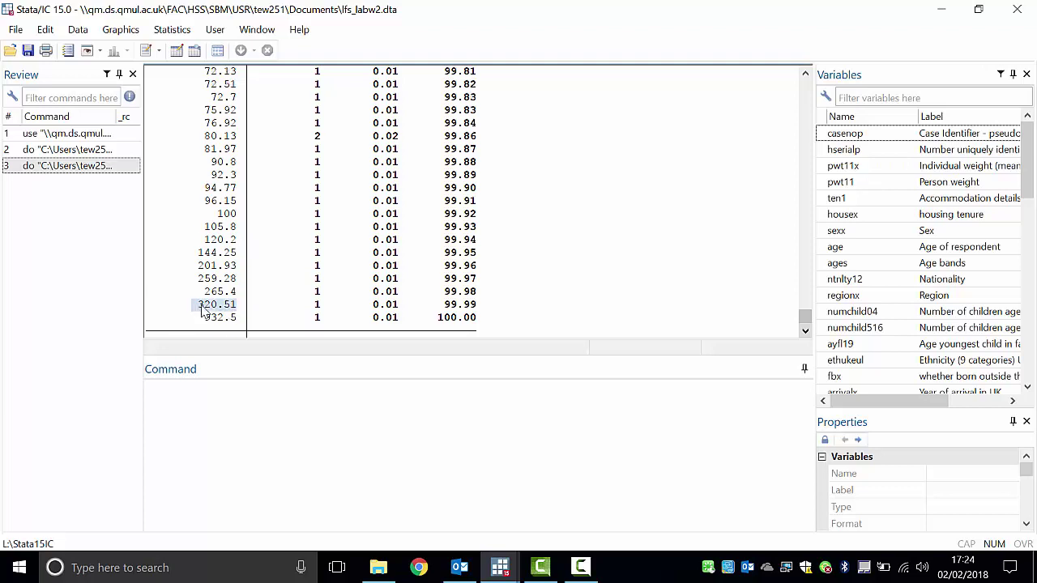
Look back through the hourly pay frequency table from the highest values towards the lowest ones
scroll(227, 300, "up", 6)
scroll(229, 299, "up", 20)
scroll(230, 303, "down", 1)
scroll(233, 306, "down", 20)
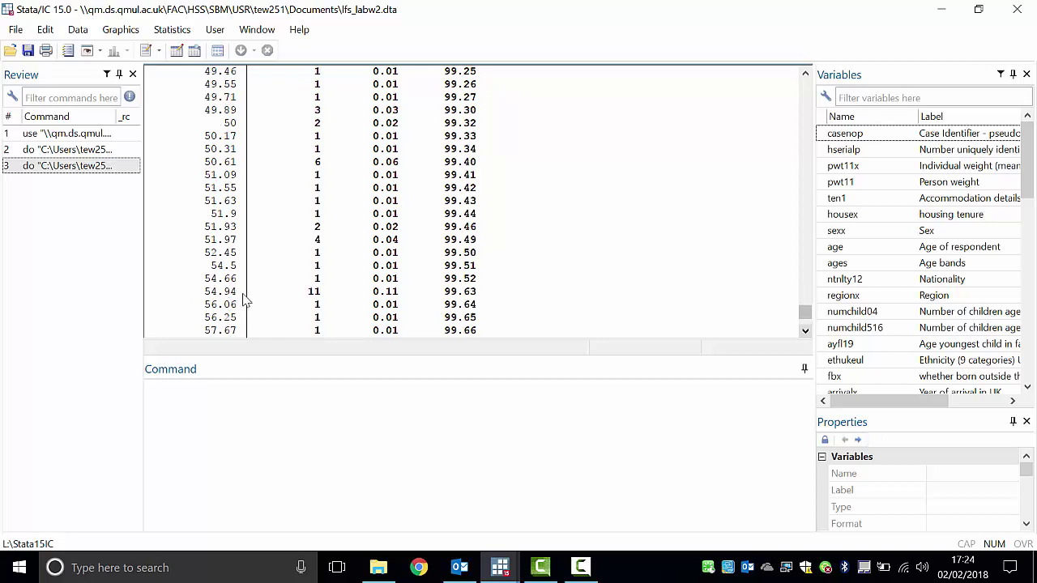
scroll(246, 302, "up", 20)
scroll(246, 301, "up", 20)
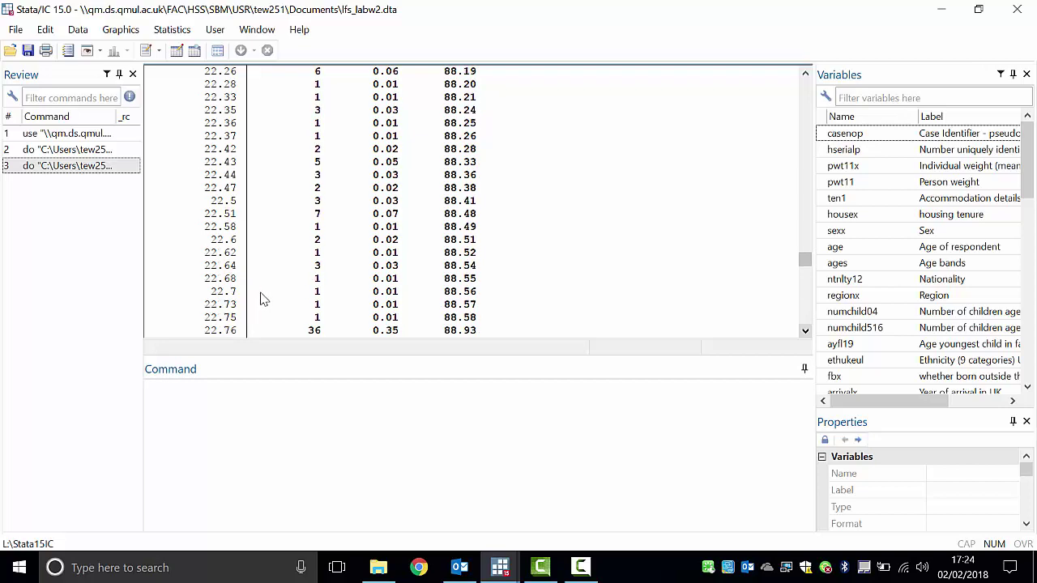
scroll(260, 299, "up", 20)
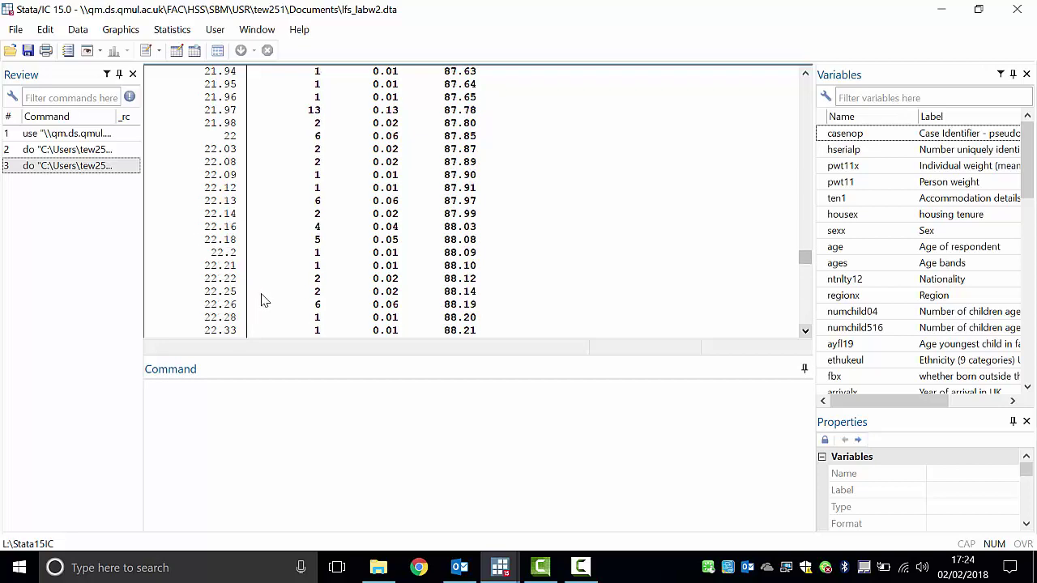
scroll(308, 296, "up", 8)
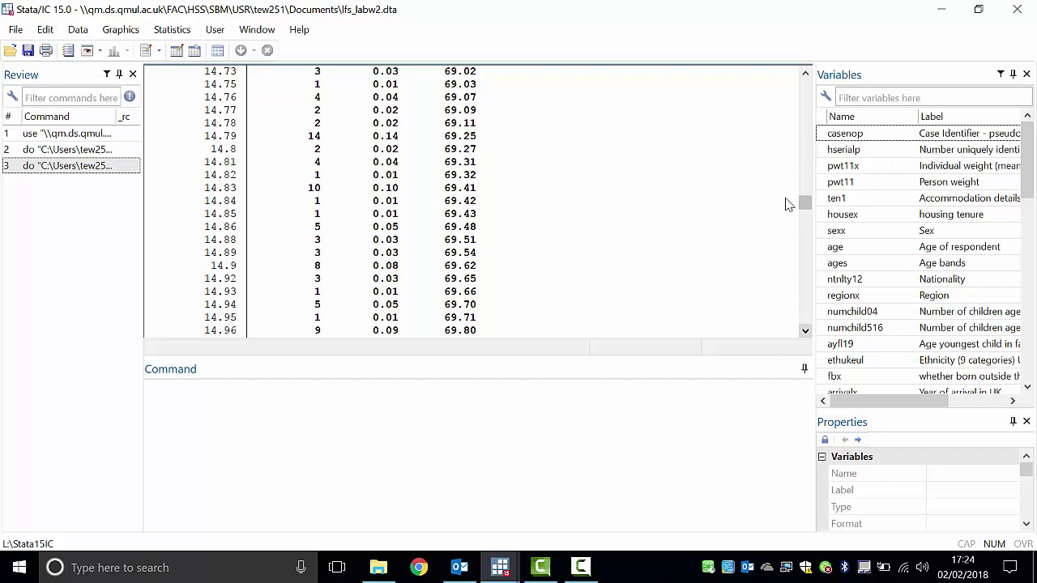
left_click_drag(802, 202, 805, 75)
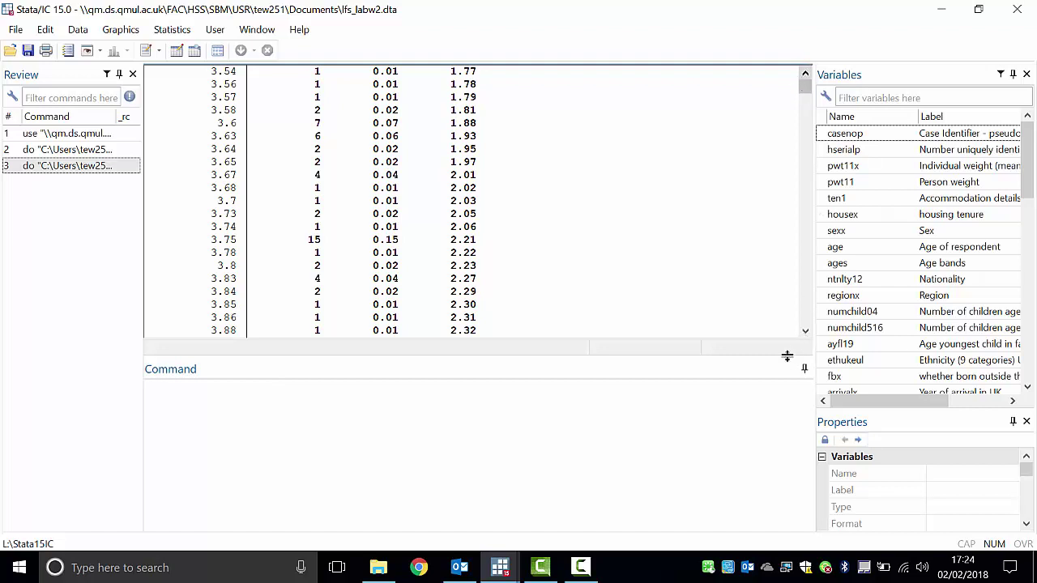
Enlarge the results area by shrinking the command area, and review the low hourly pay values in the table
left_click_drag(786, 365, 777, 427)
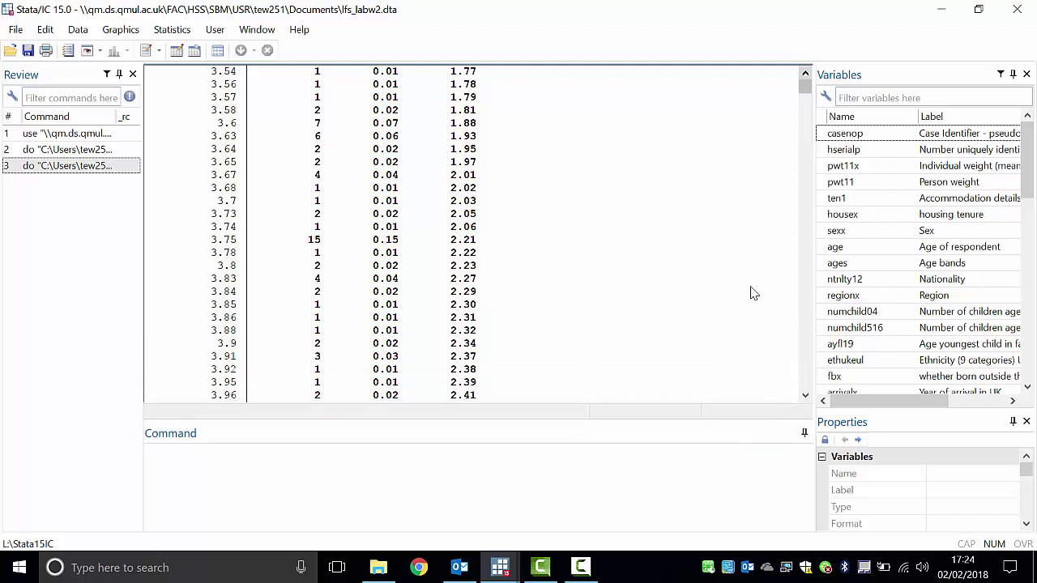
scroll(750, 286, "down", 15)
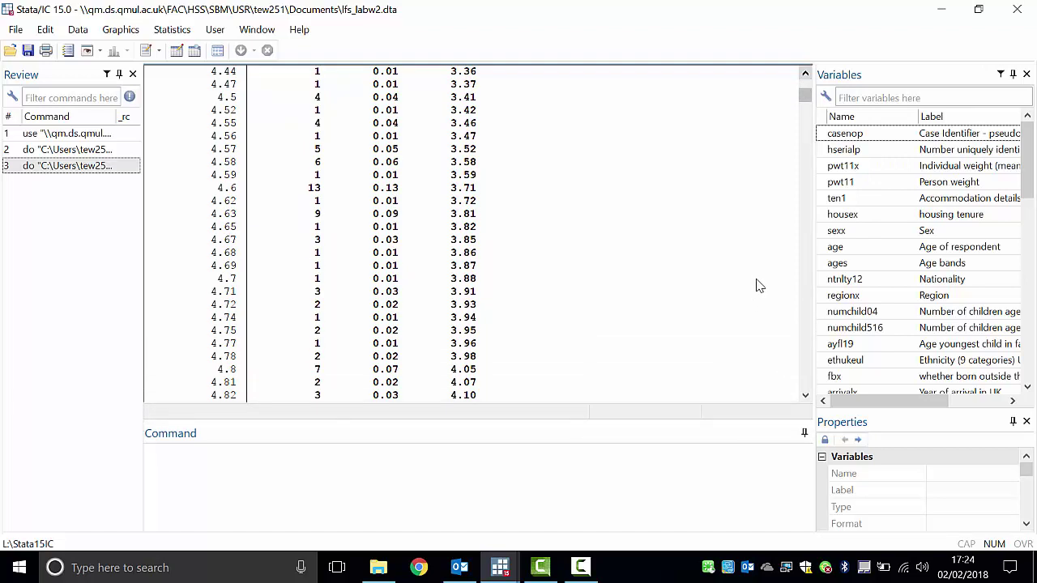
scroll(758, 286, "down", 10)
scroll(757, 279, "up", 20)
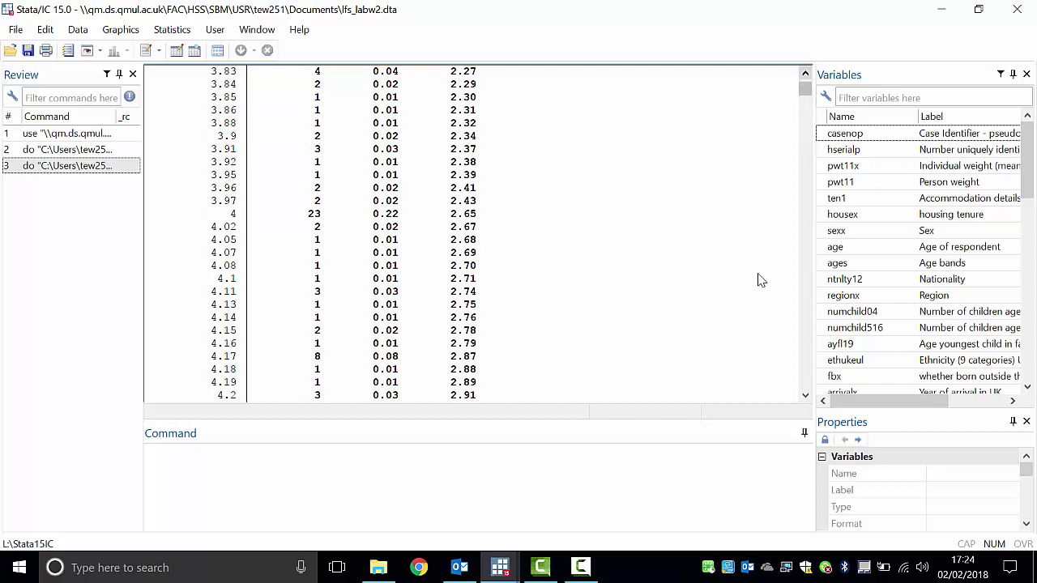
scroll(753, 271, "down", 20)
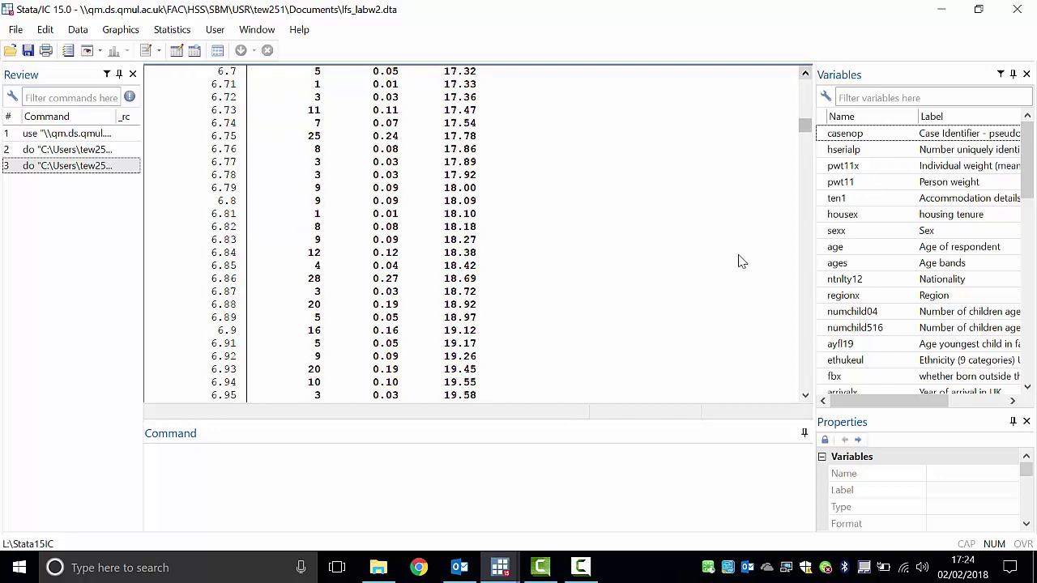
scroll(739, 259, "up", 20)
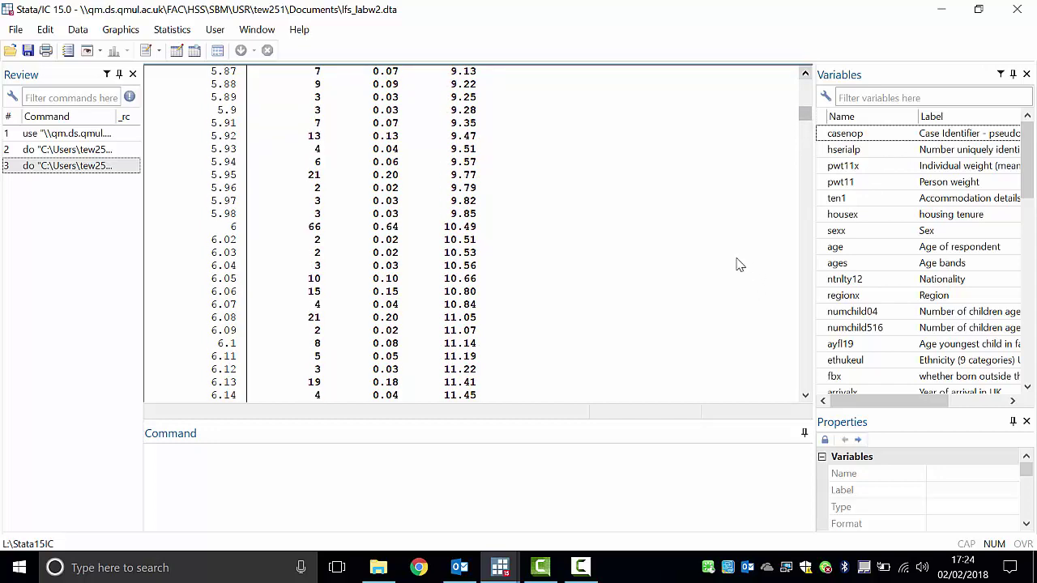
scroll(739, 261, "up", 20)
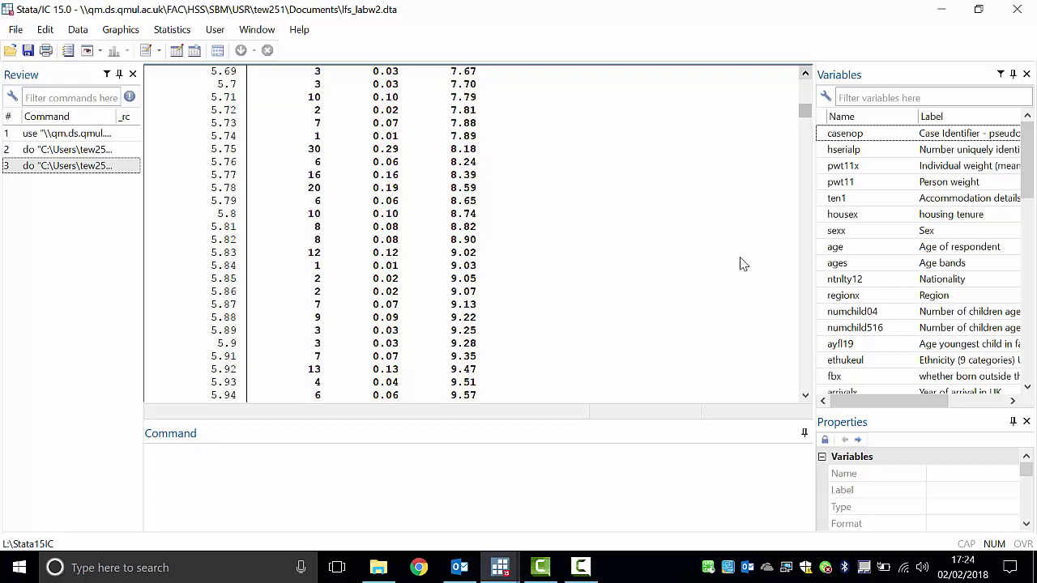
scroll(746, 264, "up", 15)
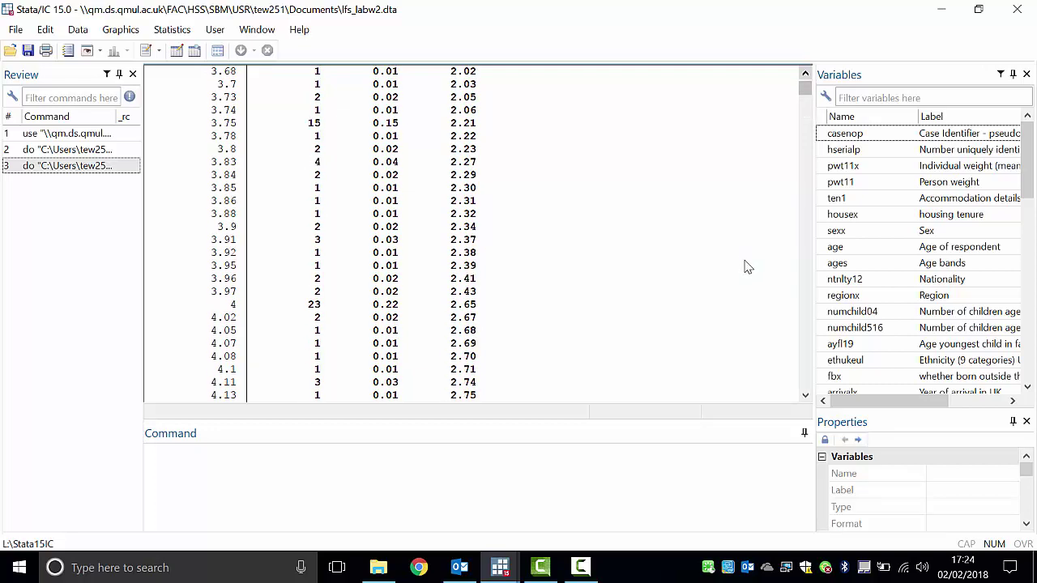
scroll(260, 300, "up", 3)
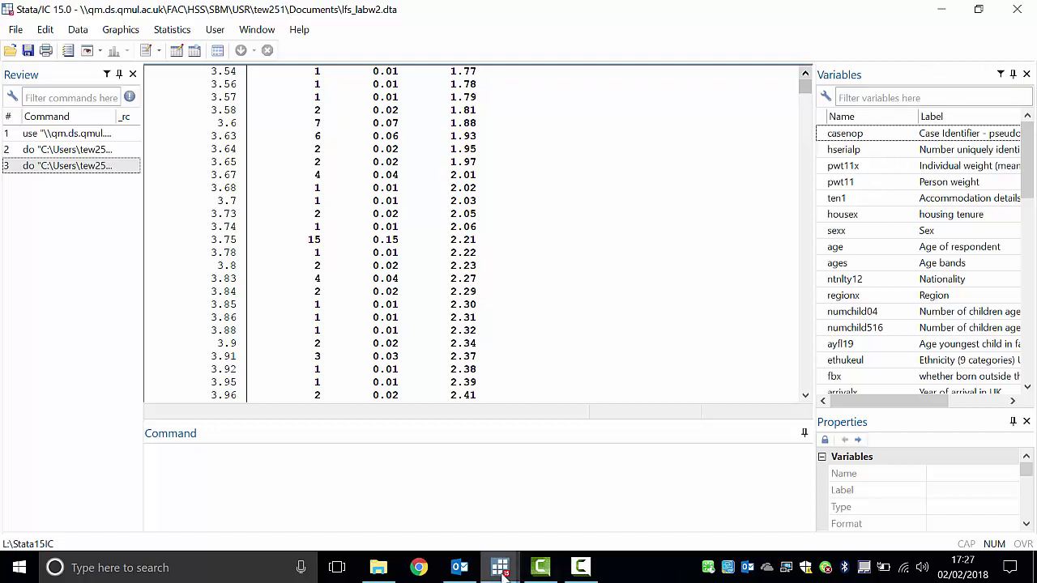
Return to the do-file and add the command summarize hourpay, detail below the tab hourpay line
mouse_move(502, 571)
left_click(572, 526)
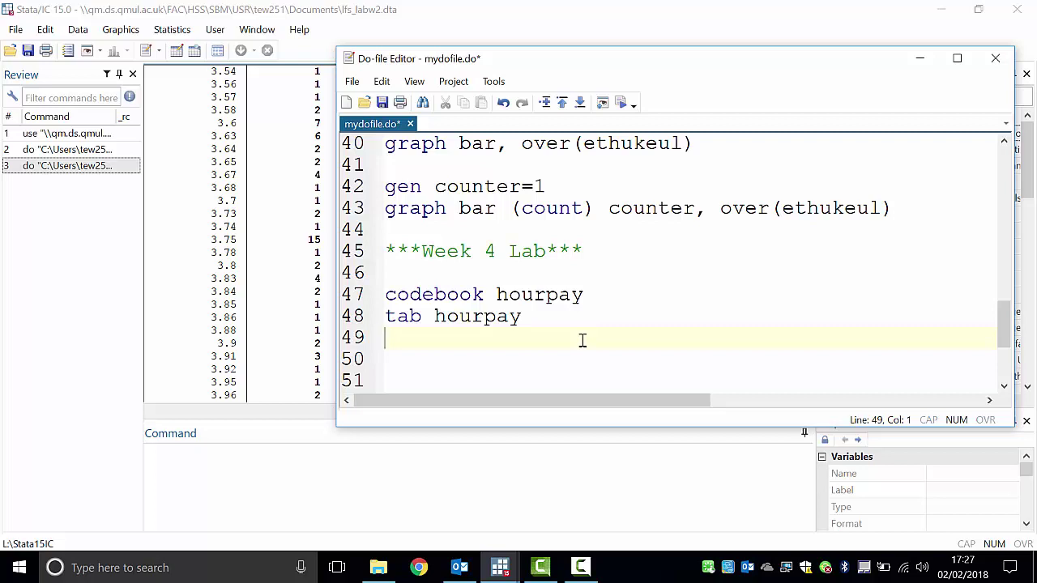
type("summarize")
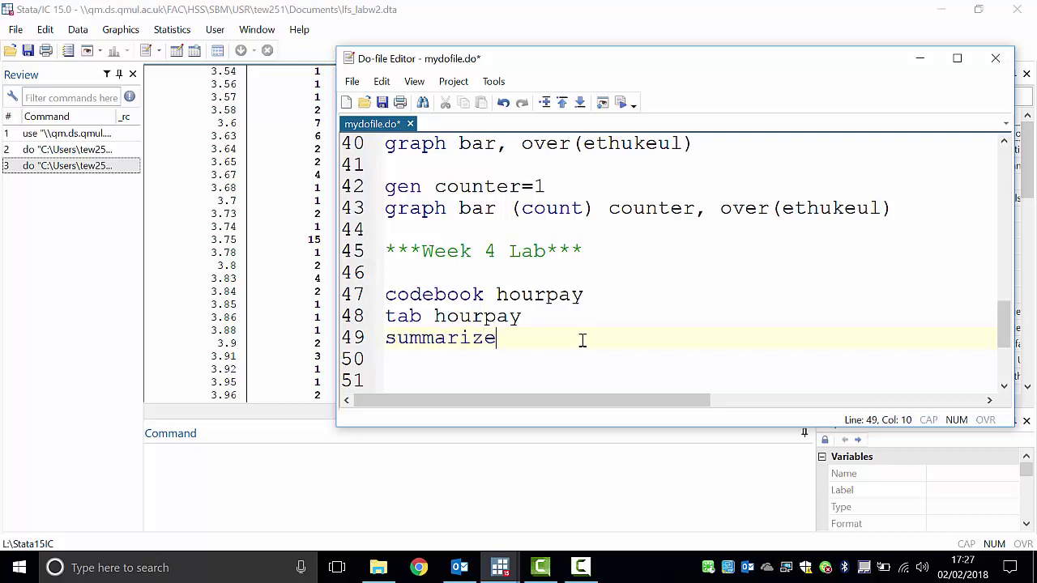
type(" hourpay, detail")
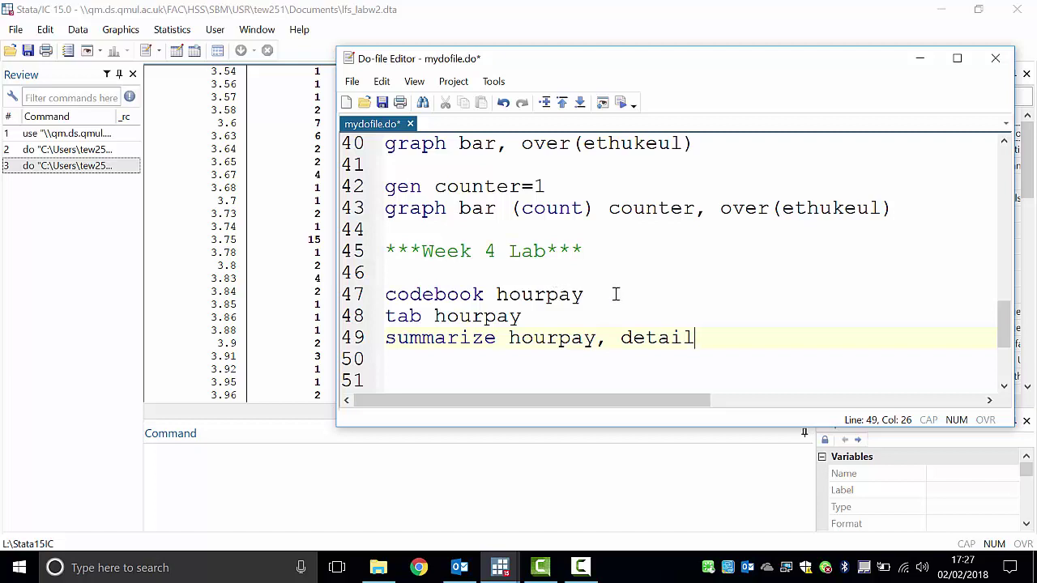
Run only the summarize hourpay, detail line and bring the results window to the front
triple_click(663, 338)
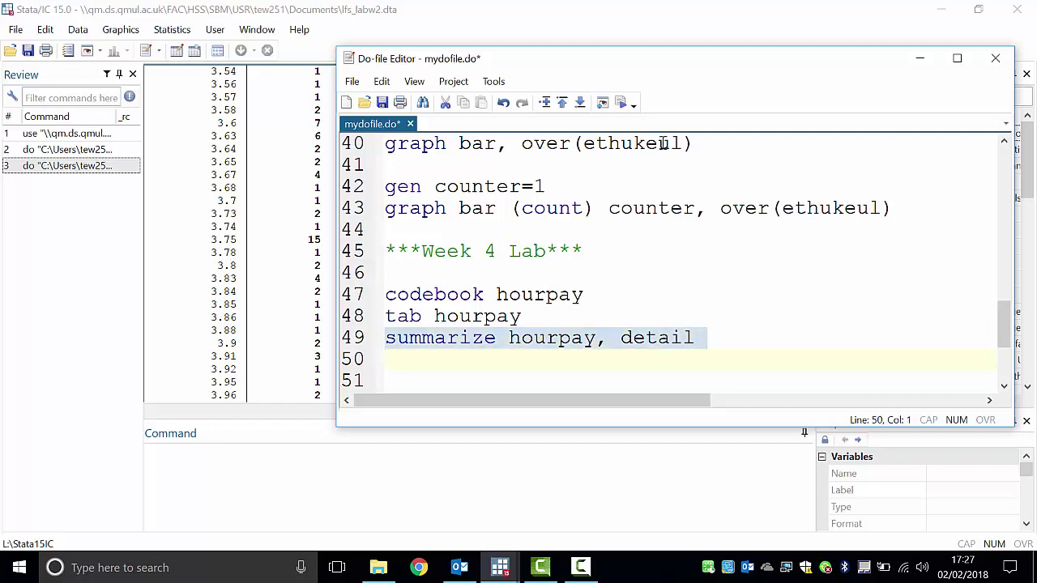
left_click(621, 103)
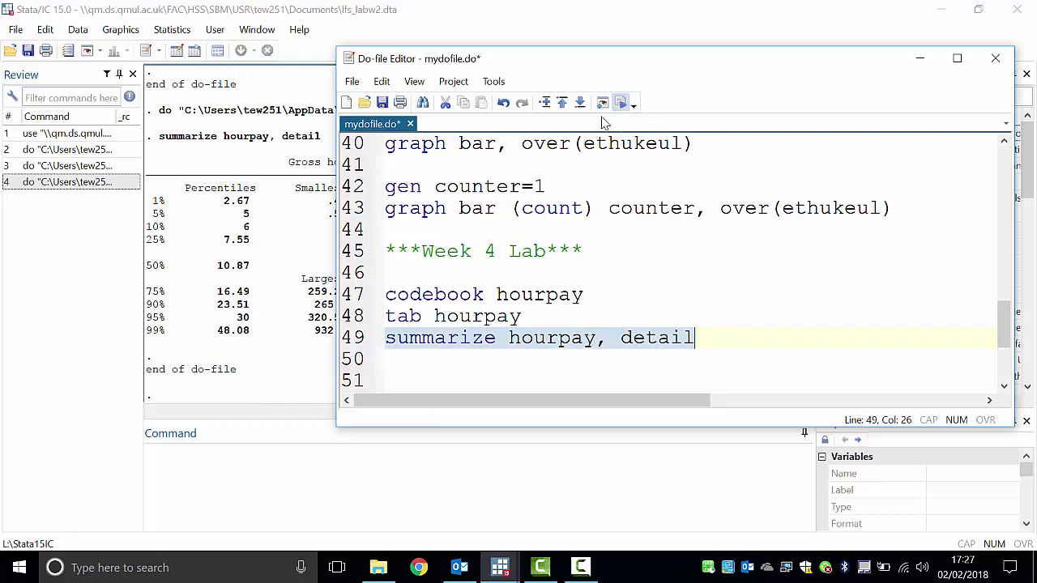
left_click(296, 224)
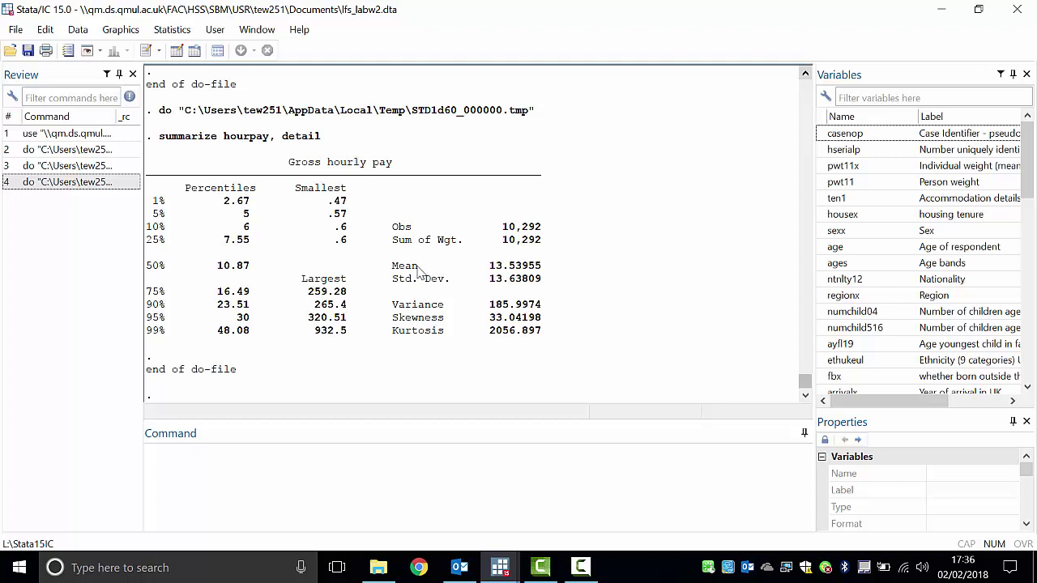
left_click(583, 563)
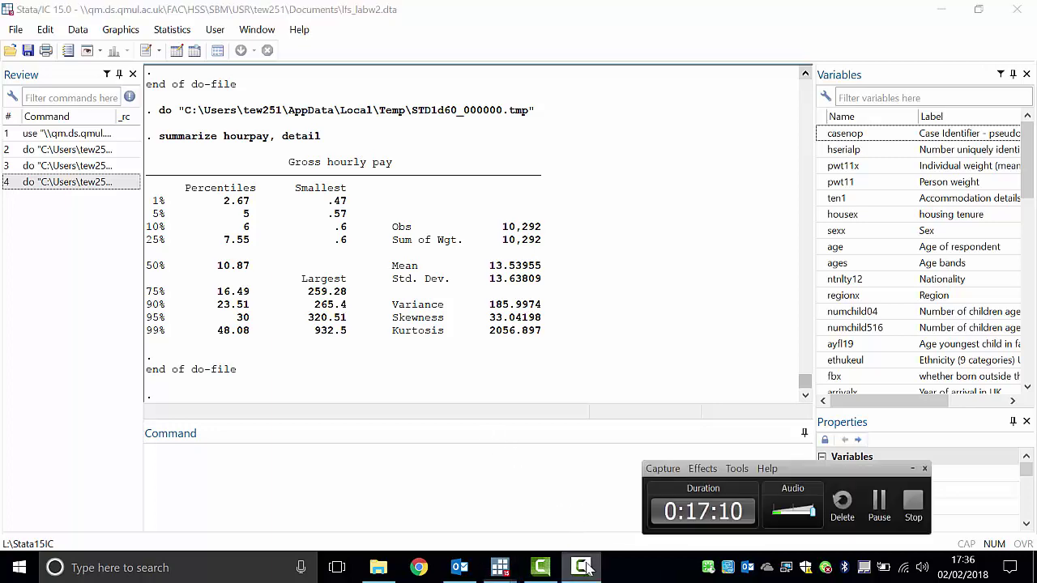
left_click(580, 561)
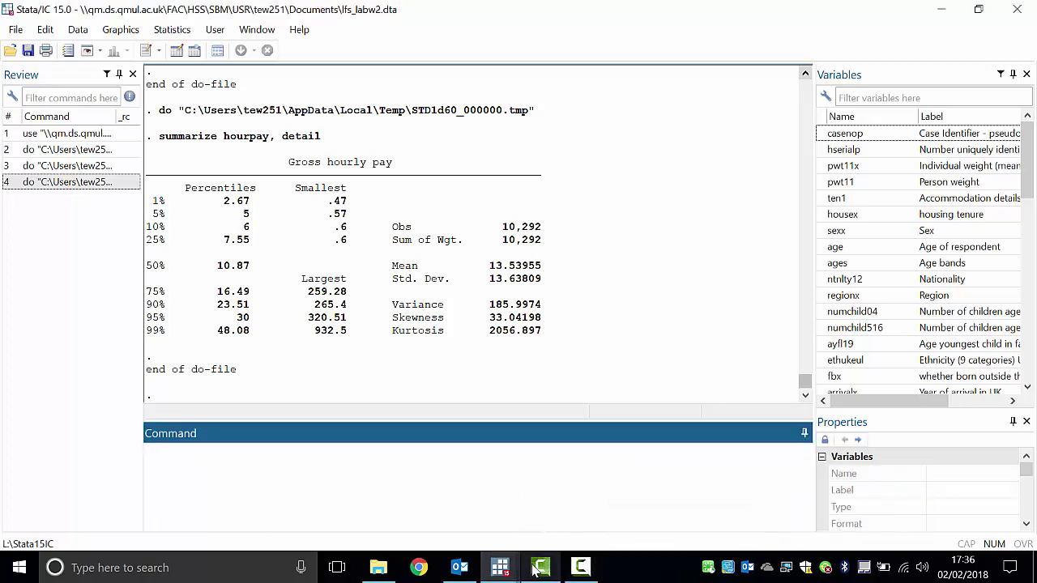
left_click(541, 567)
left_click(541, 567)
Go back to the do-file and add the comment ** split the data by gender, leaving a blank line below the summarize command
mouse_move(504, 569)
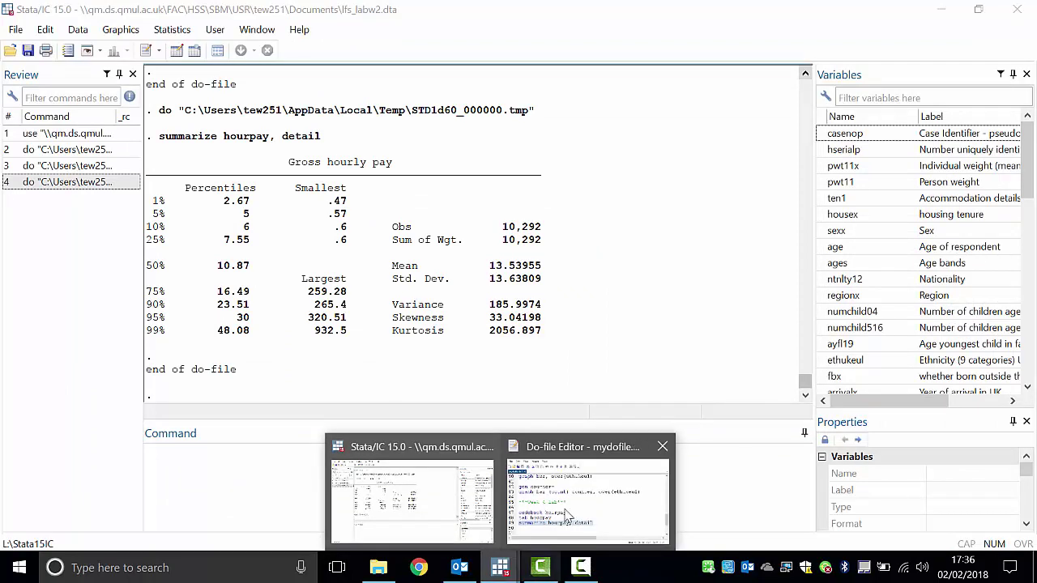
left_click(567, 511)
left_click(531, 369)
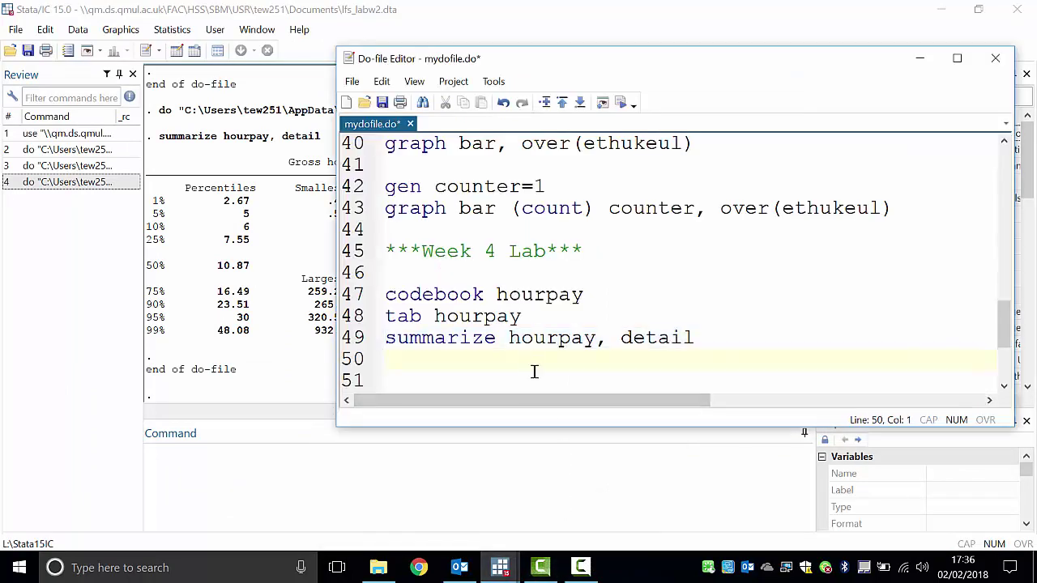
left_click(535, 371)
scroll(534, 372, "down", 1)
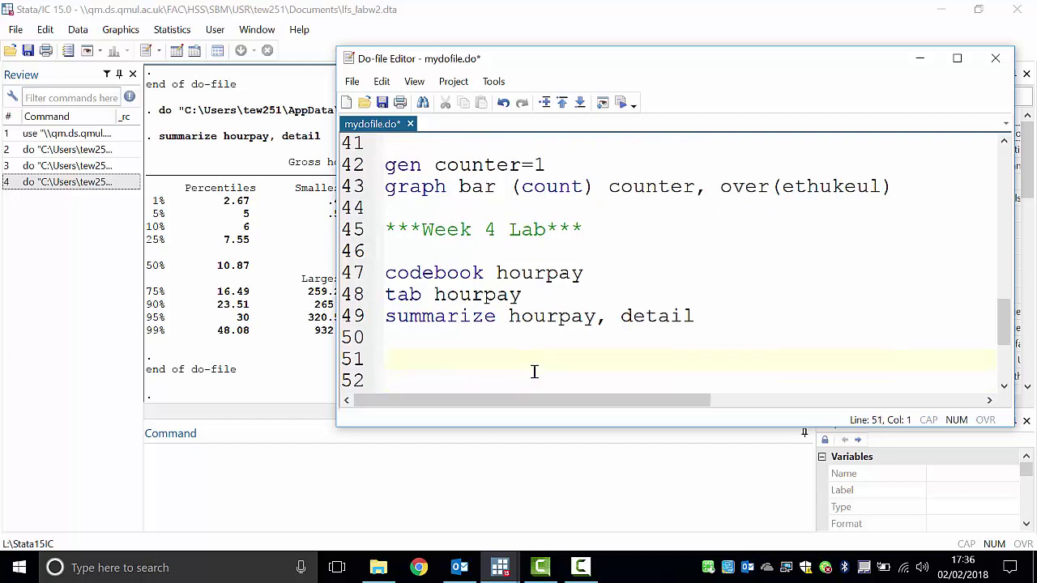
type("** split hte da")
key("BackSpace")
key("BackSpace")
key("BackSpace")
key("BackSpace")
key("BackSpace")
key("BackSpace")
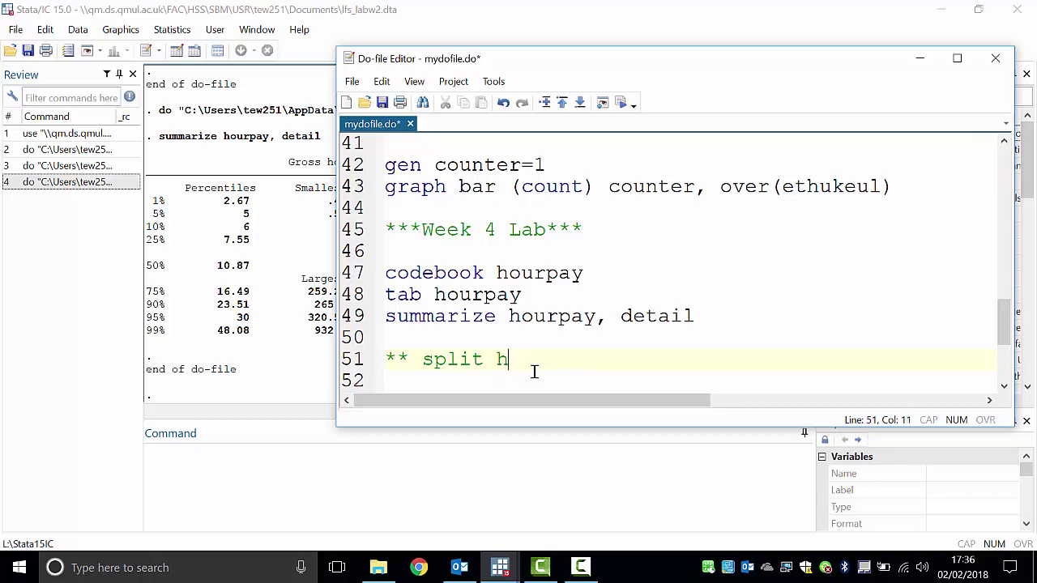
type("the")
key("BackSpace")
type("data by gender")
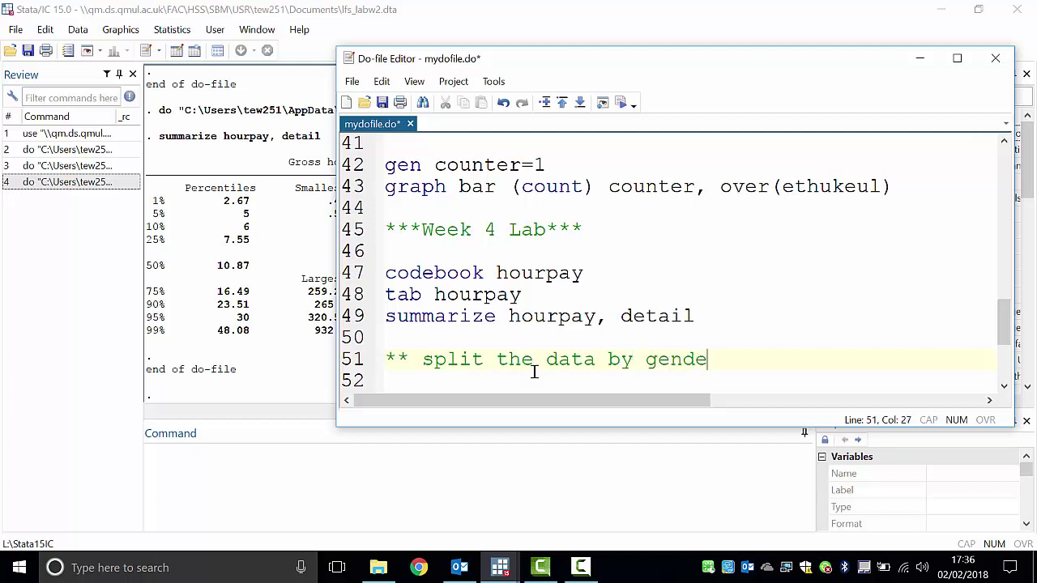
Add the command rename sexx gender below the comment, separated by a blank line, and run only that line
key("Return")
key("Return")
key("Return")
key("Return")
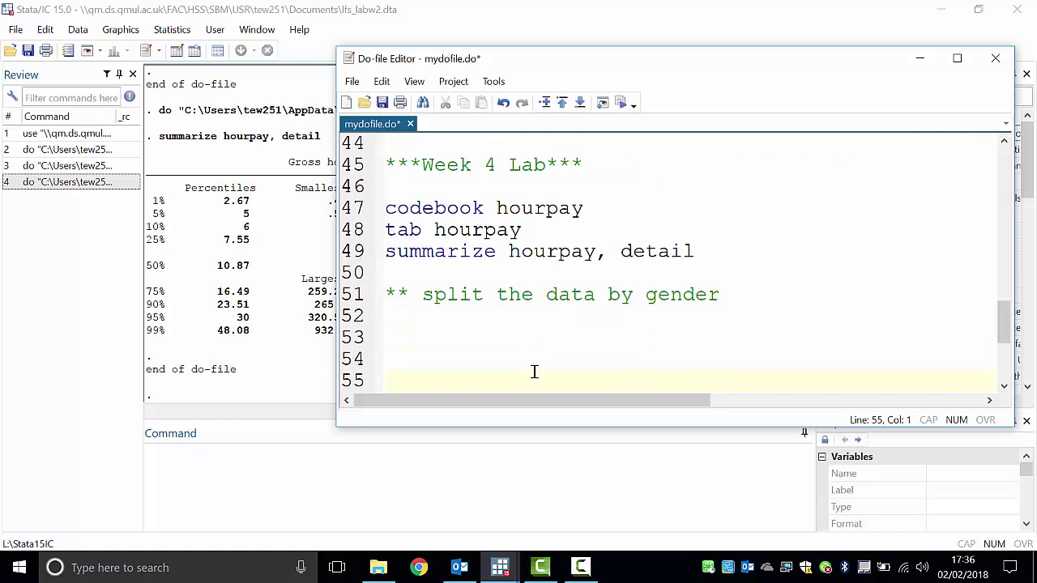
key("Up")
key("Up")
type("rename ds")
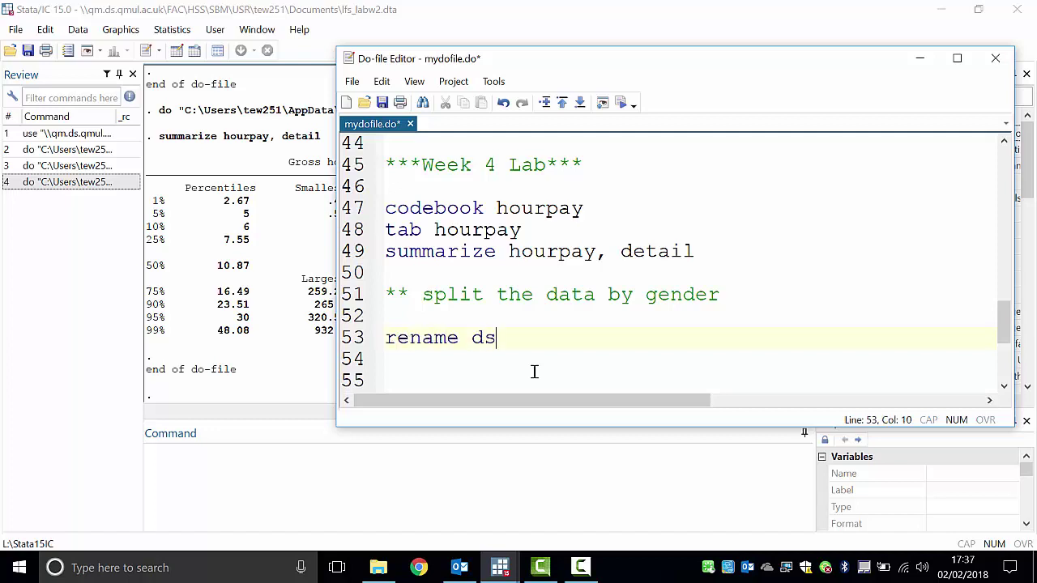
key("BackSpace")
key("BackSpace")
type("sexx")
type("gender")
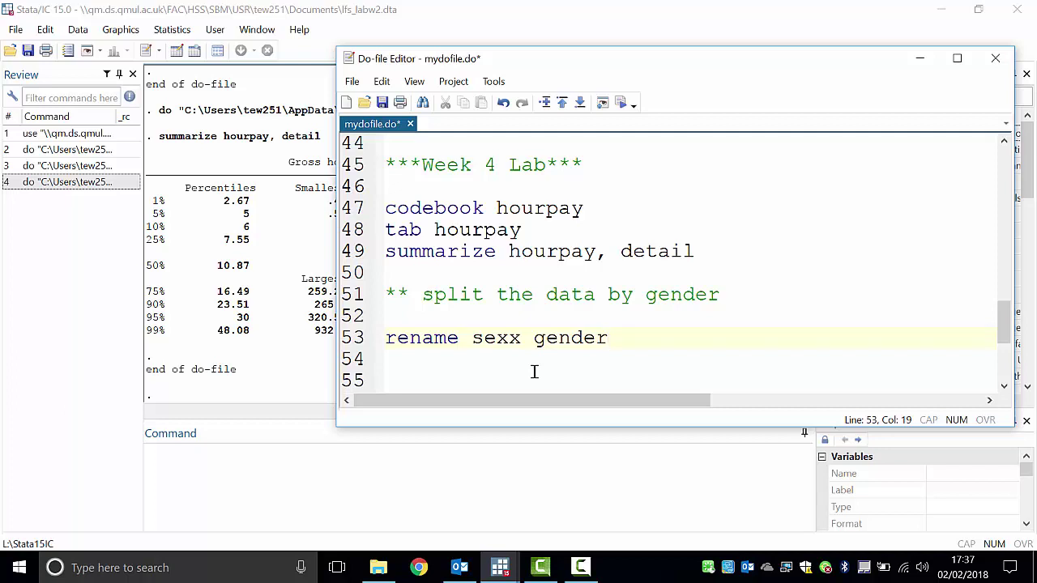
triple_click(604, 340)
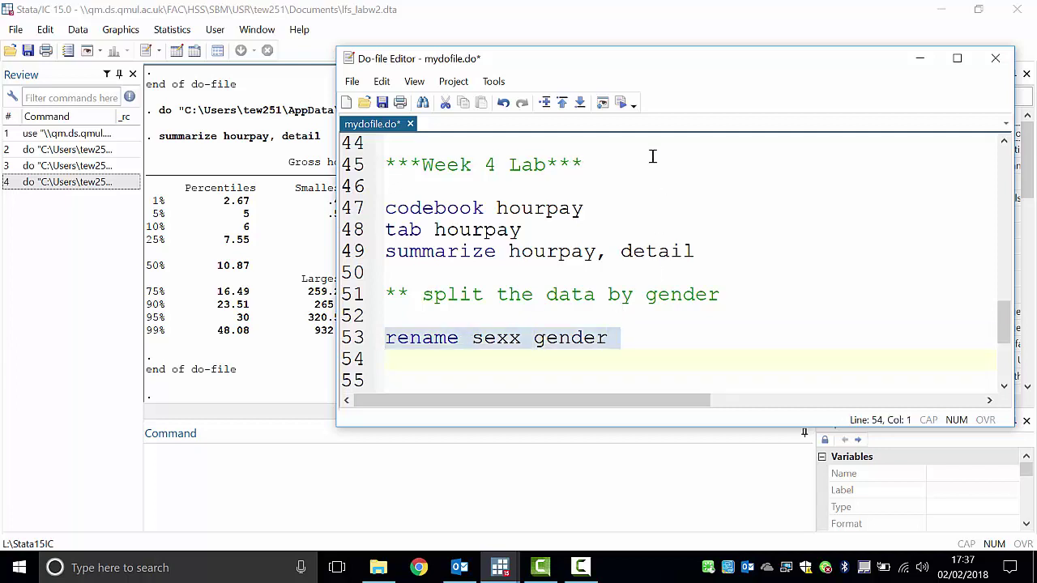
left_click(621, 103)
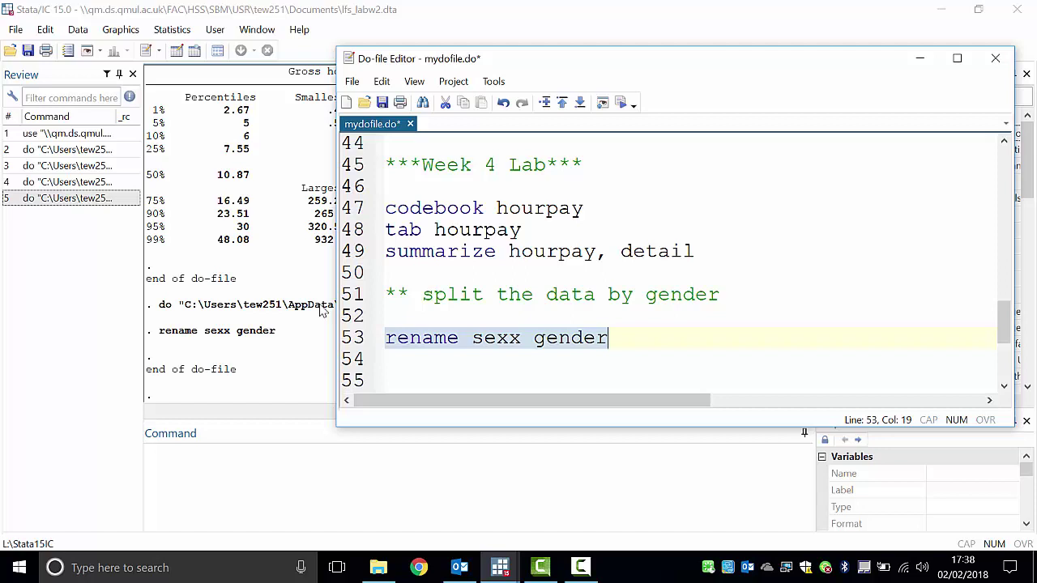
Add the command summarize hourpay, by(gender) below the rename command, leaving one blank line between them
left_click(503, 371)
left_click(1005, 387)
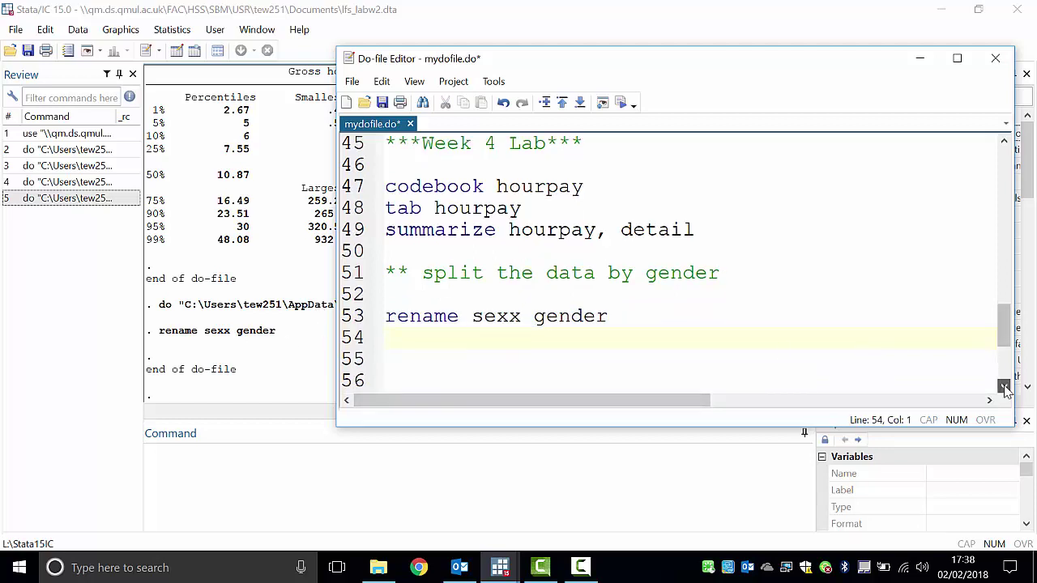
left_click(1005, 387)
left_click(1004, 387)
left_click(558, 276)
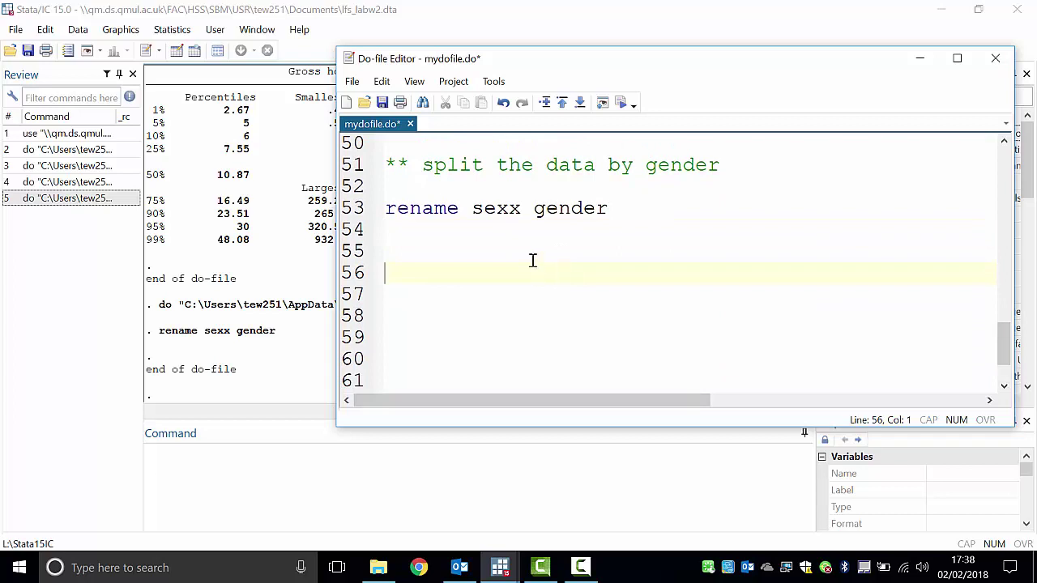
left_click(533, 259)
type("summarize ")
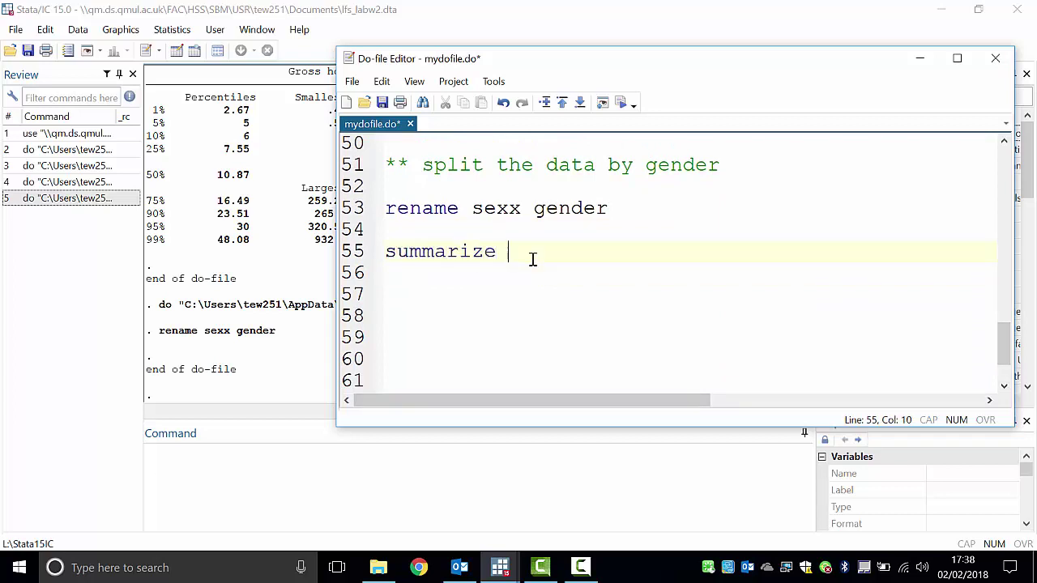
type("hourpay i")
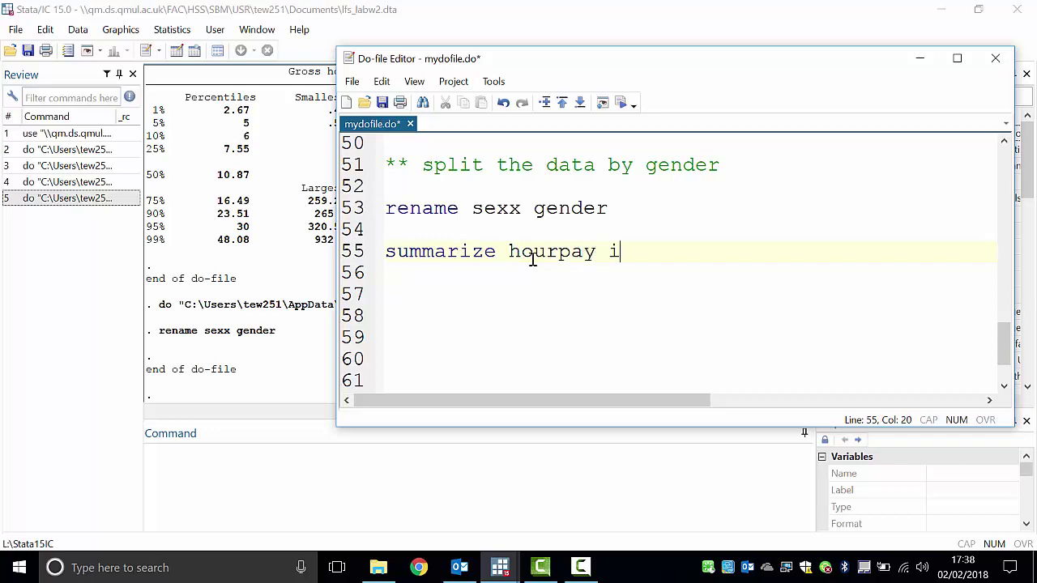
type("f hourp")
key("BackSpace")
key("BackSpace")
key("BackSpace")
key("BackSpace")
key("BackSpace")
key("BackSpace")
key("BackSpace")
key("BackSpace")
key("BackSpace")
type(", by")
key("BackSpace")
type("(gender)")
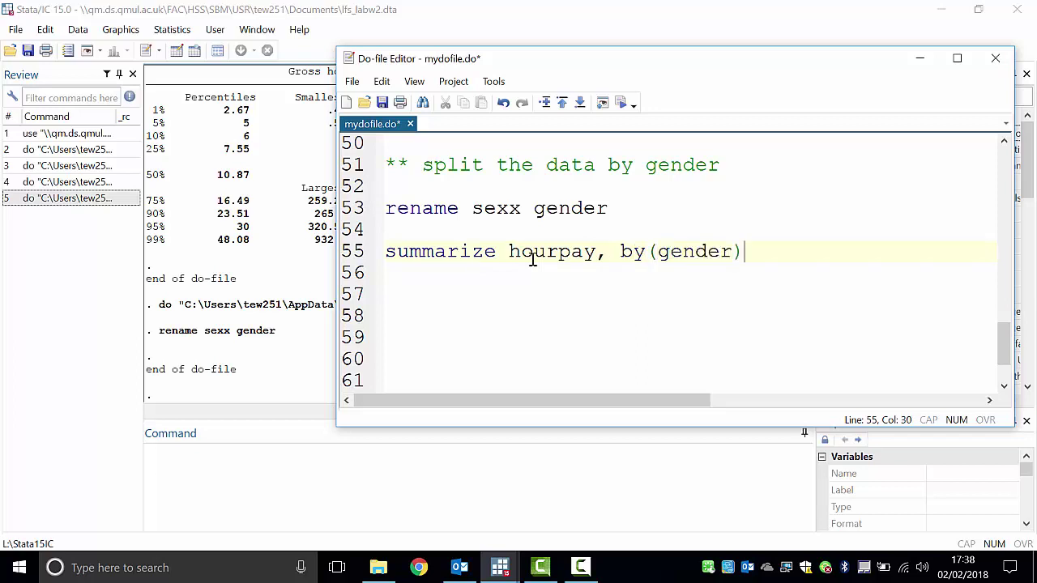
Add the command summarize hourpay if hourpay<=48.08,by(gender) on the line directly below
key("Return")
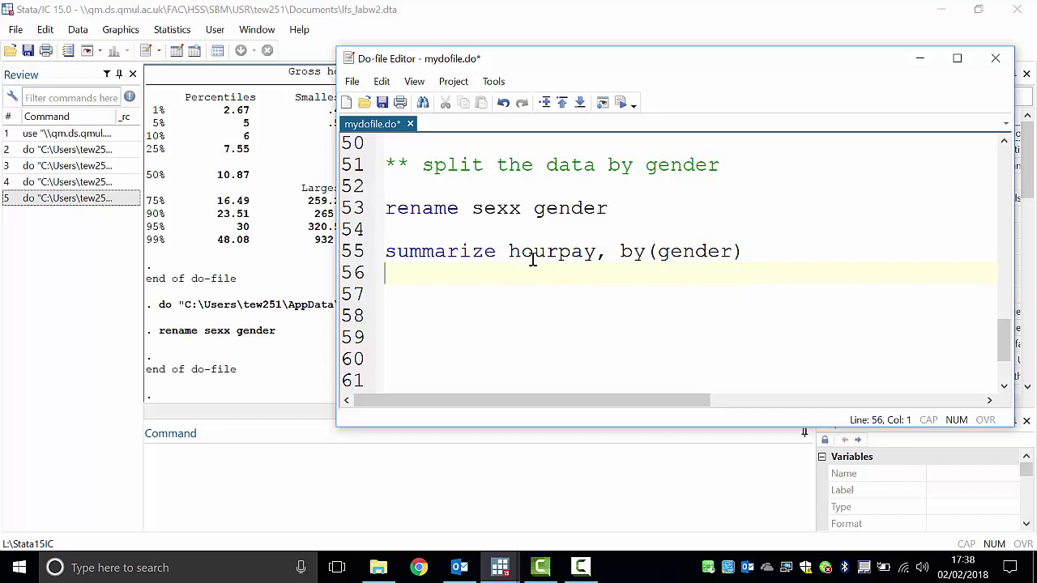
type("summari")
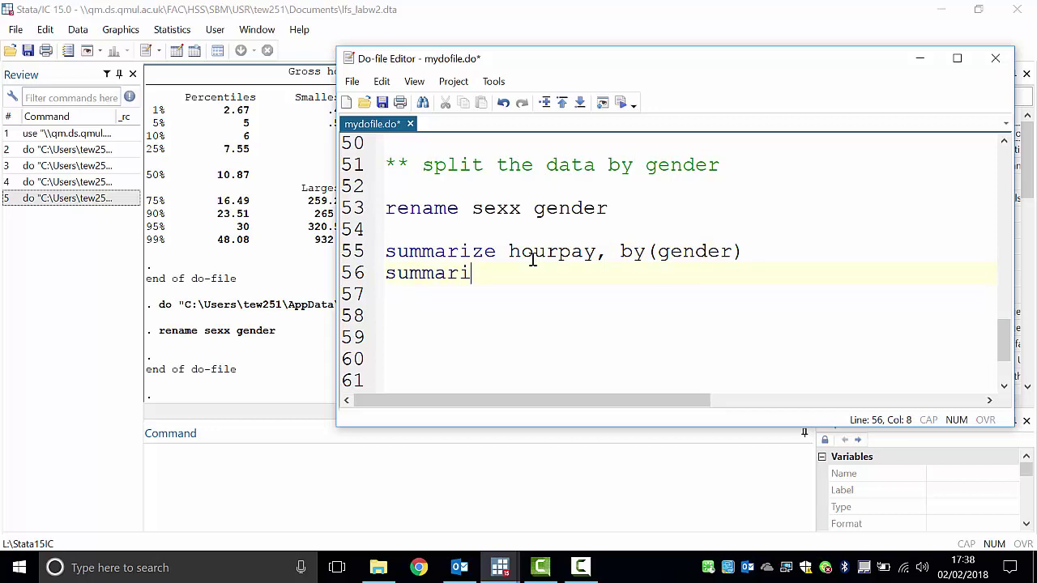
type("ze houpay,")
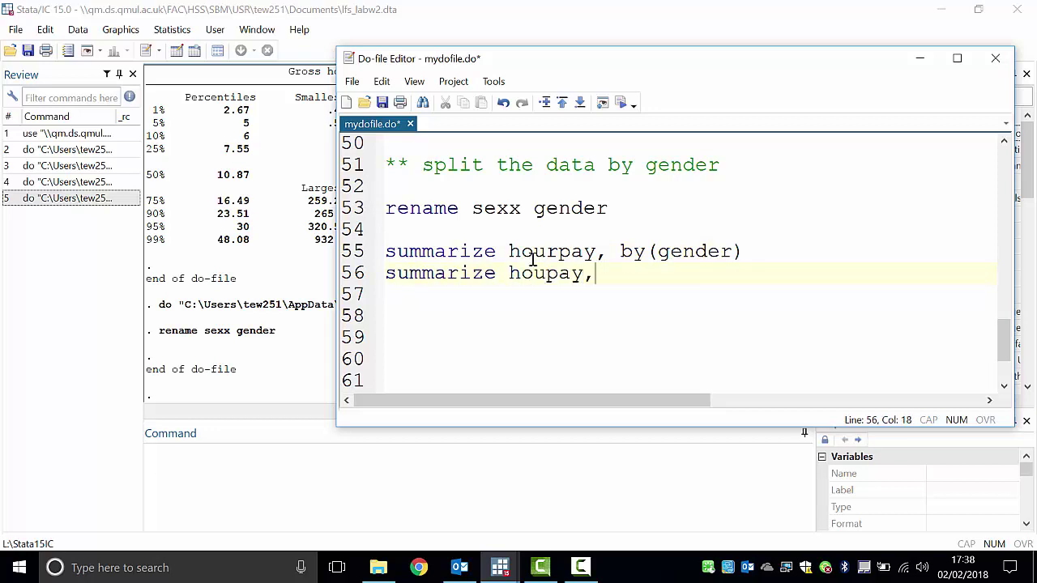
key("BackSpace")
type("if hourpay")
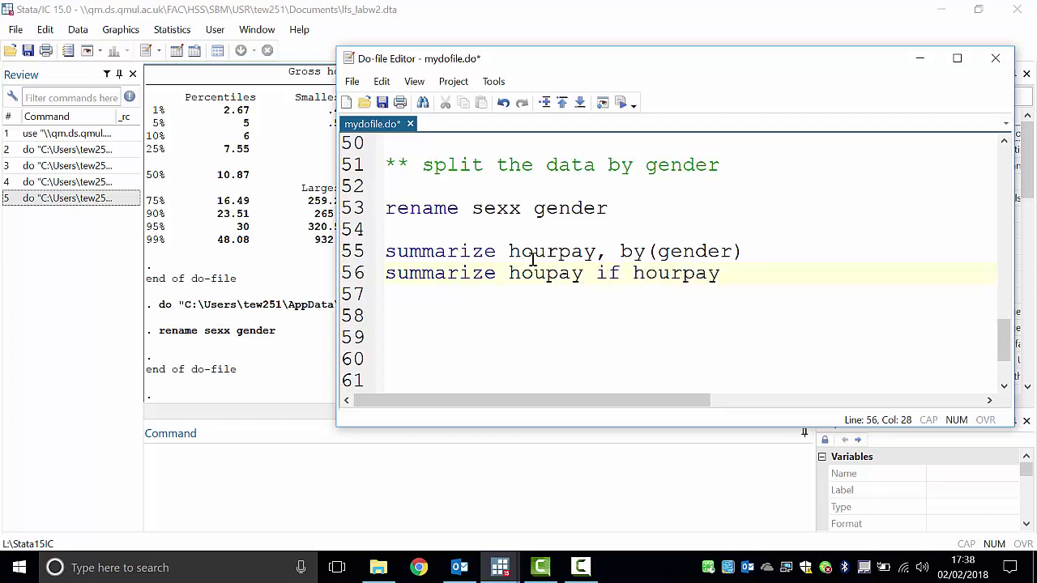
type("<=48.08")
type(",by(")
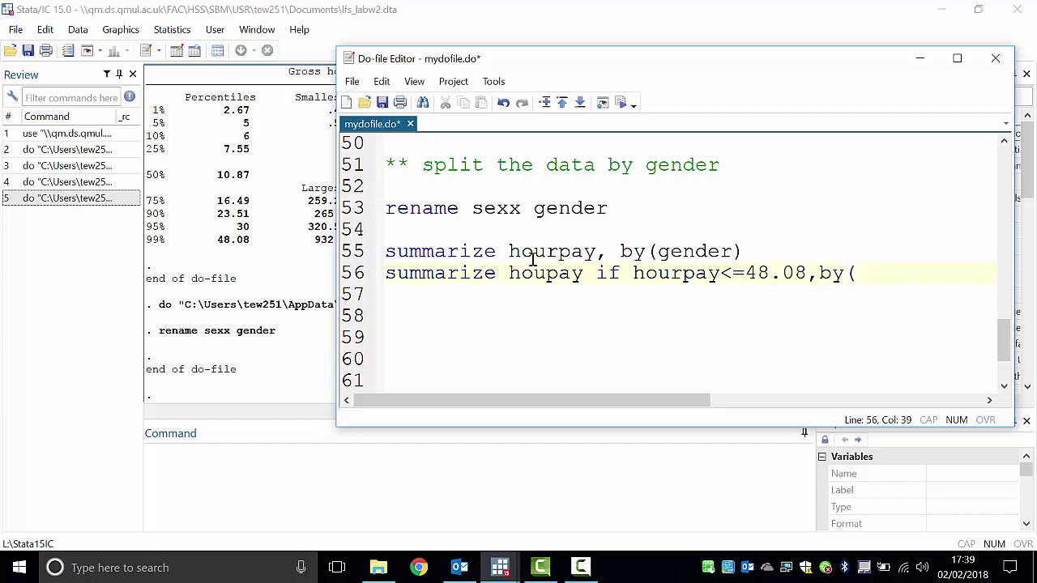
type("gender)")
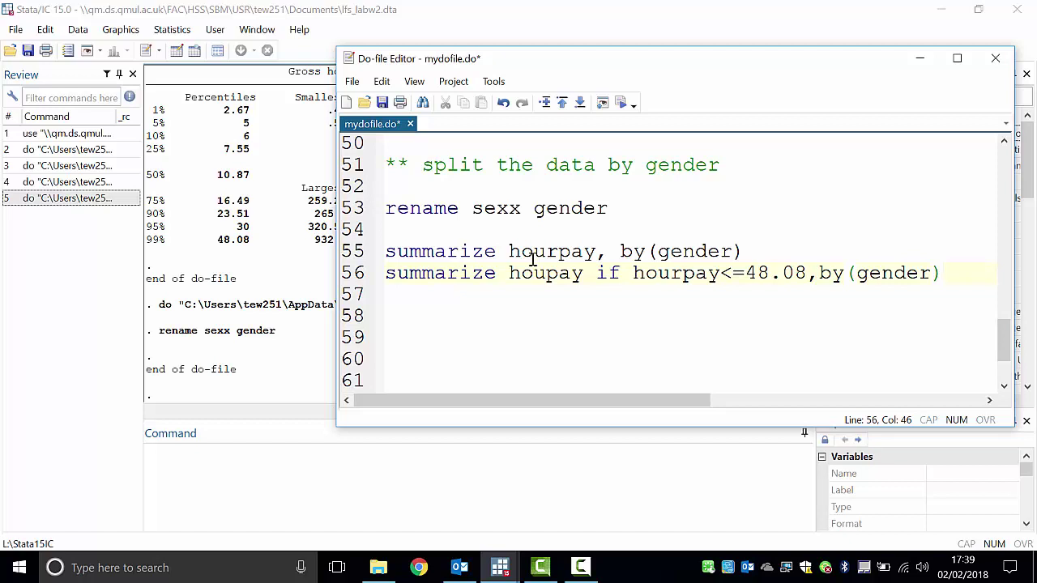
left_click(547, 273)
type("r")
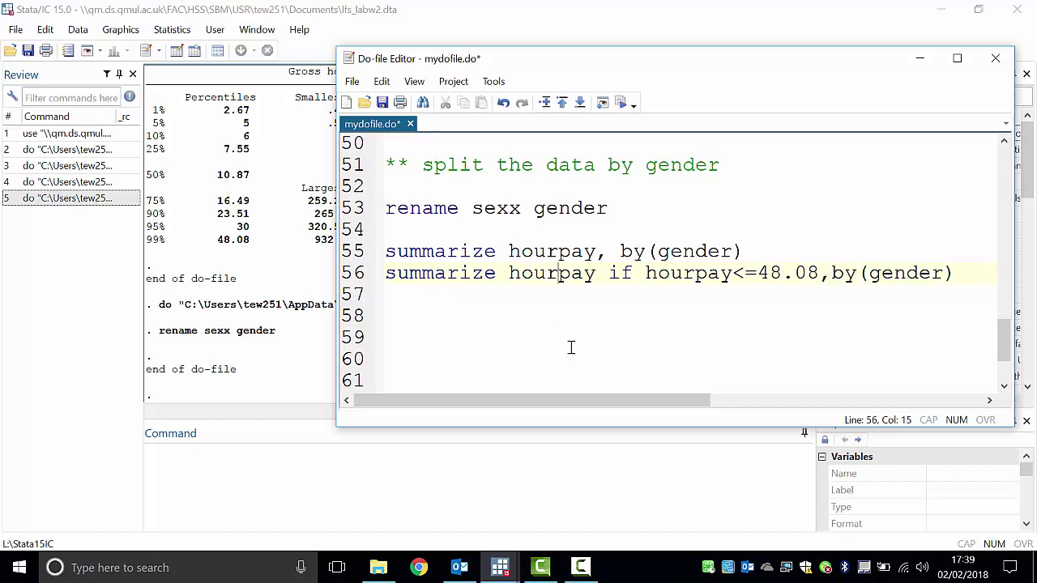
Insert blank lines above the two summarize commands and add the command codebook gender in the space below the rename command
left_click(955, 273)
left_click(841, 257)
key("Up")
key("Return")
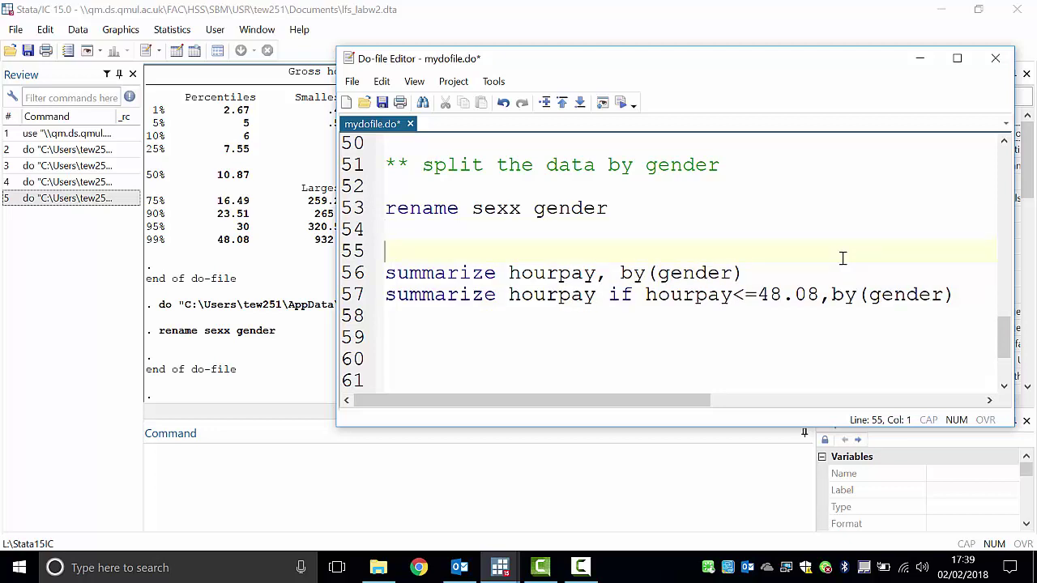
key("Down")
key("Right")
key("Right")
key("Right")
key("Up")
key("Up")
key("Return")
key("Return")
key("Up")
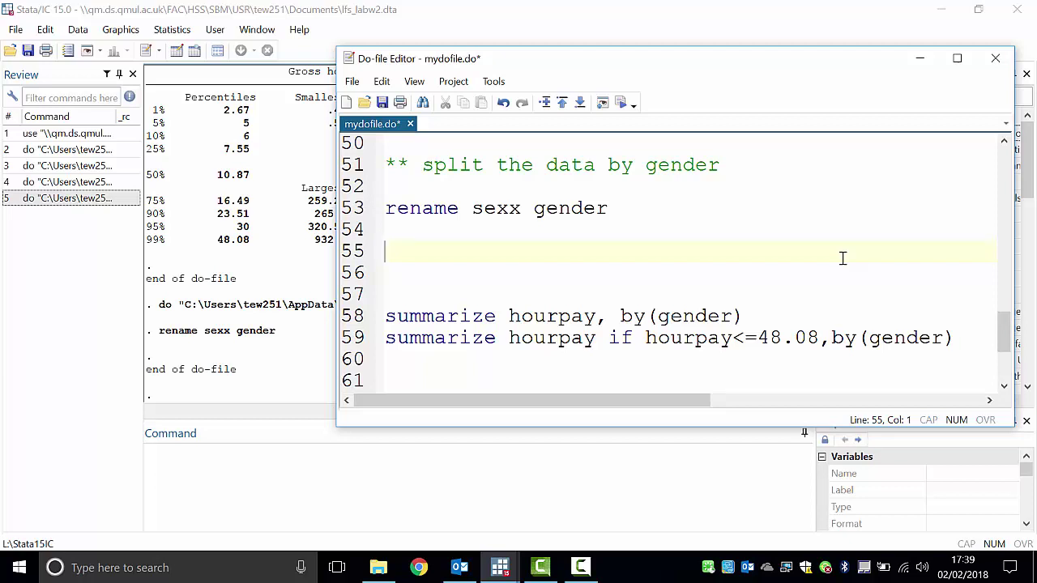
type("codebook gender")
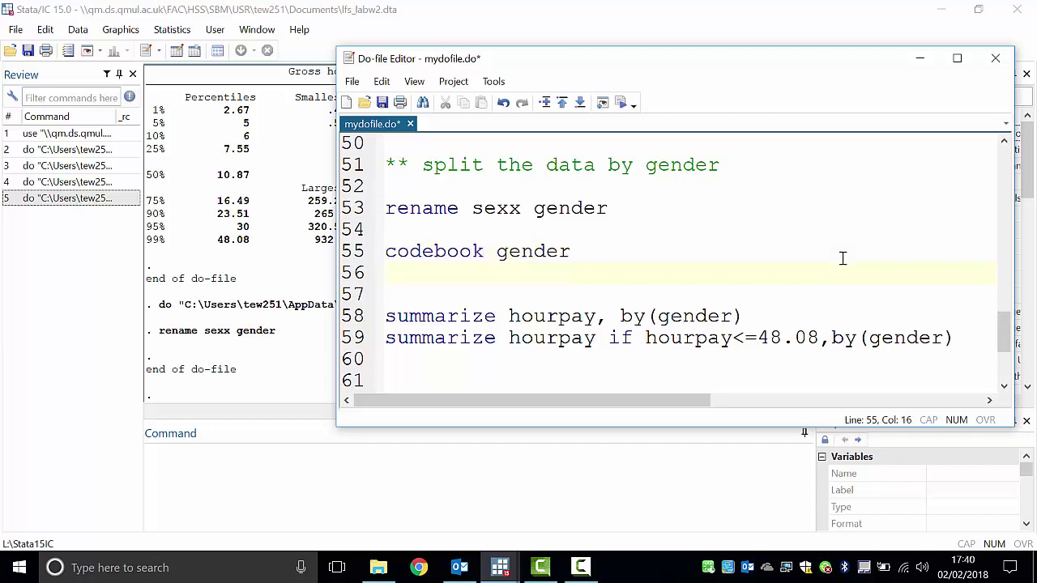
Remove the blank line between the rename sexx gender and codebook gender commands
key("Left")
key("Left")
key("Left")
key("Left")
key("Left")
key("Up")
key("Down")
key("BackSpace")
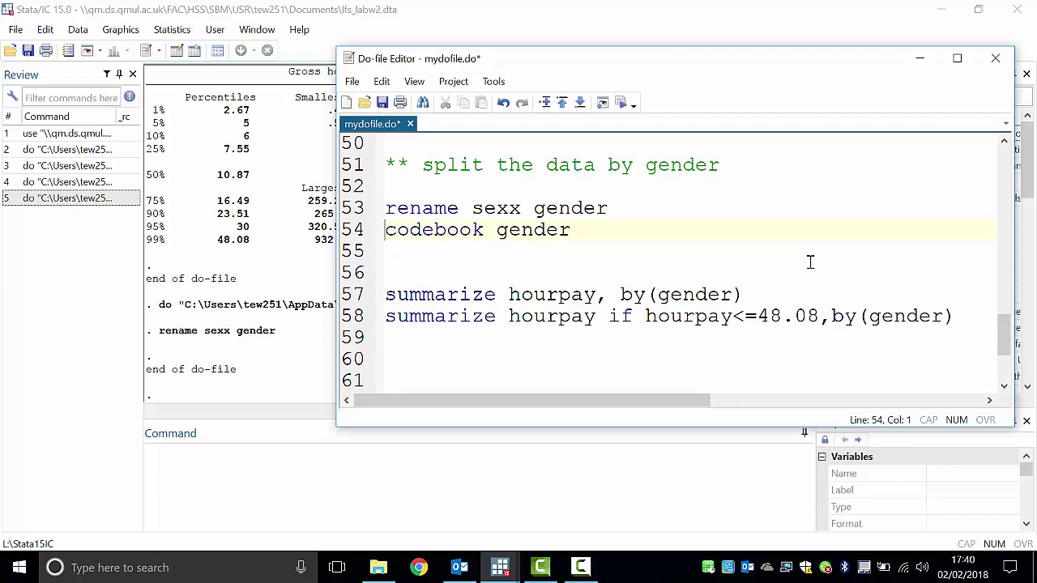
Run only the codebook gender command from the do-file and bring its output into full view
left_click_drag(637, 229, 369, 231)
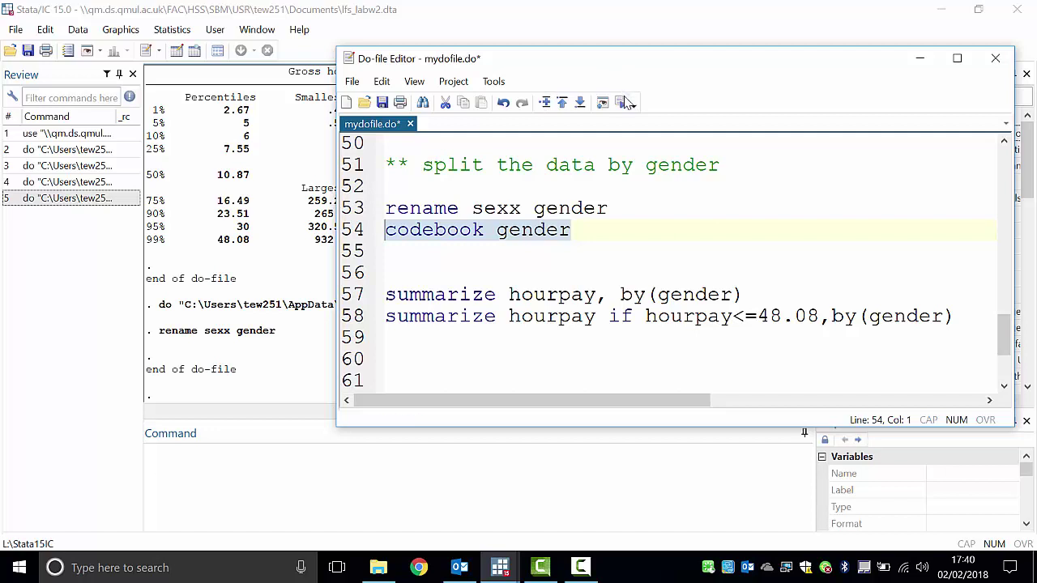
left_click(595, 227)
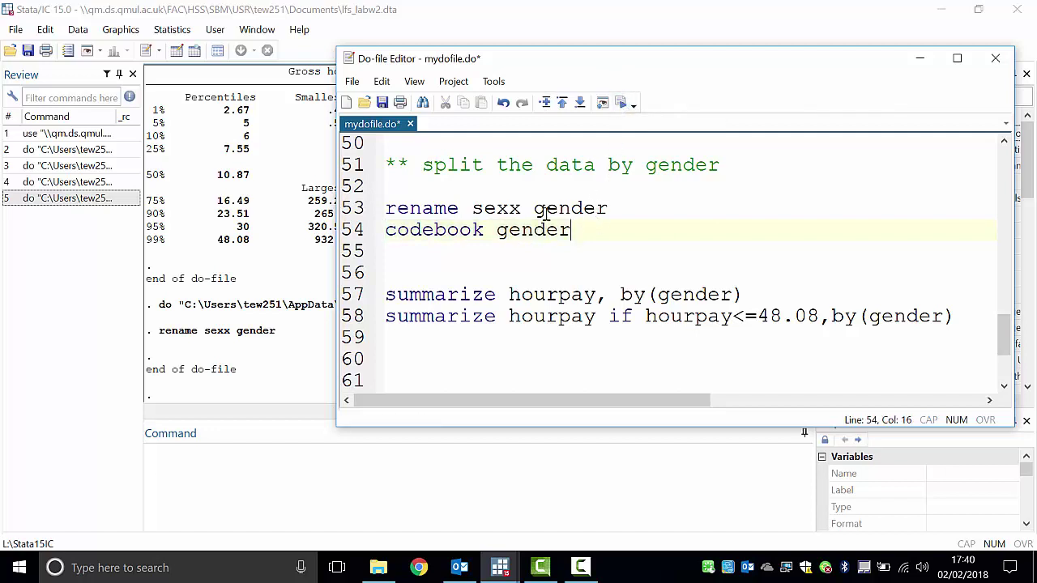
mouse_move(343, 229)
left_mouse_down()
mouse_move(346, 207)
mouse_move(347, 244)
mouse_move(344, 234)
left_mouse_up()
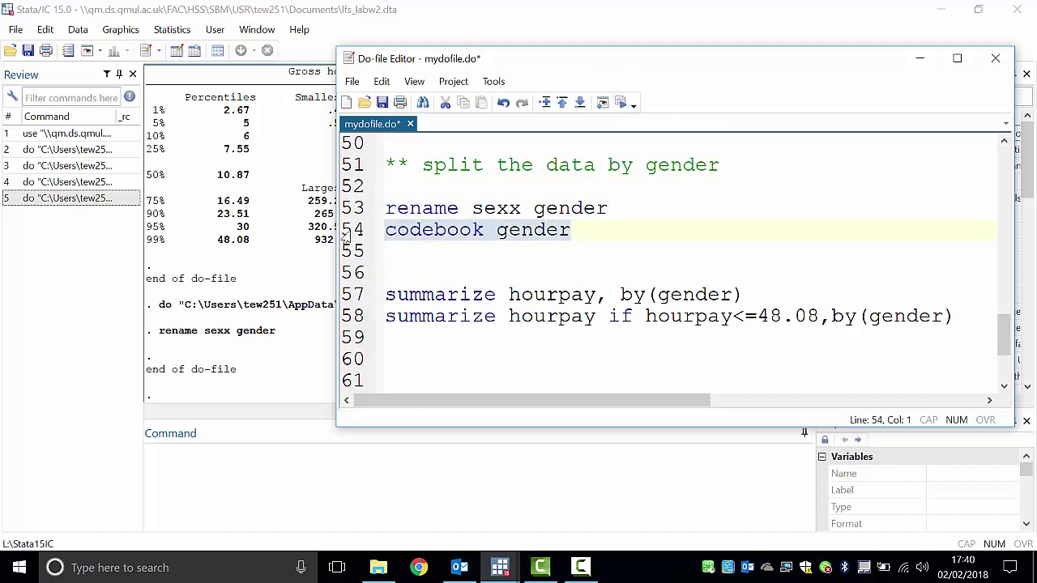
left_click(621, 104)
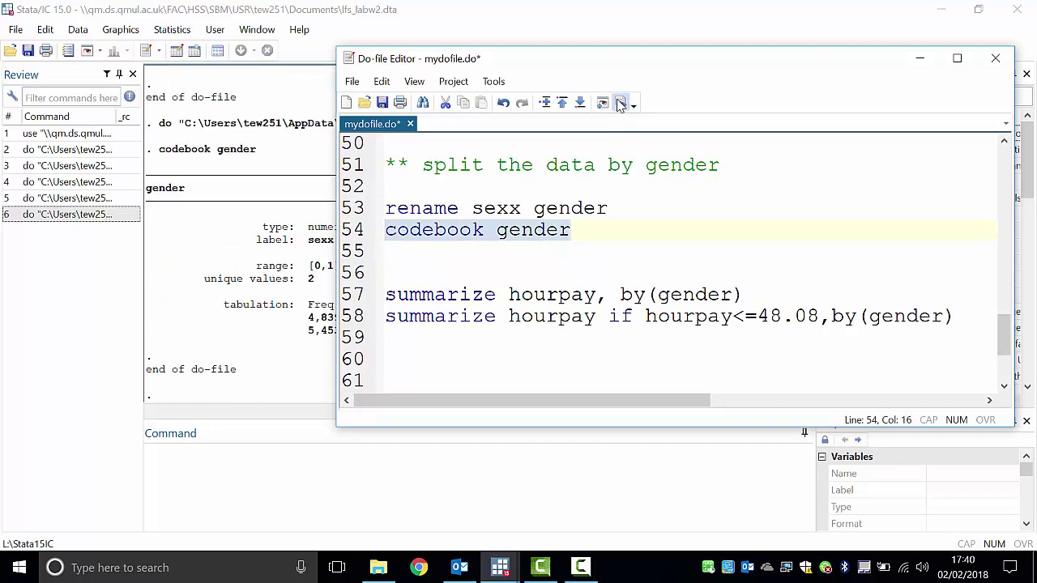
left_click(320, 253)
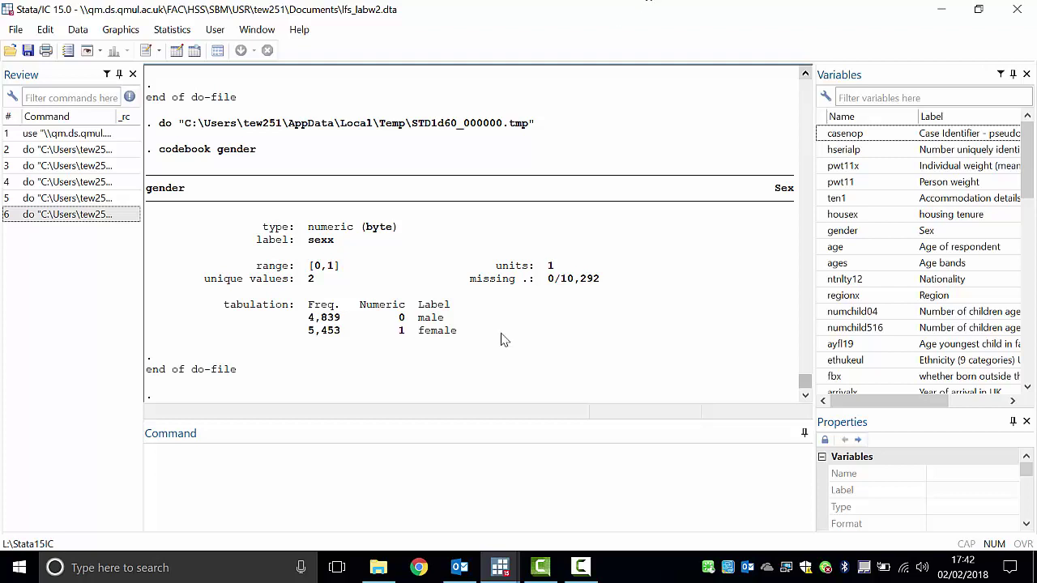
Return to the do-file and remove the extra blank line above the first summarize command
mouse_move(508, 571)
left_click(588, 514)
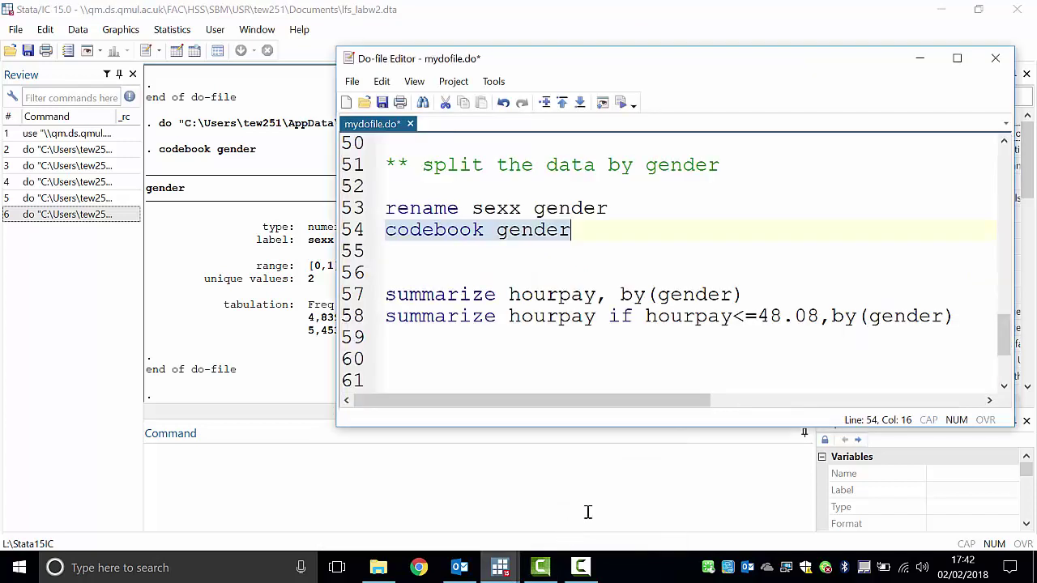
left_click(473, 261)
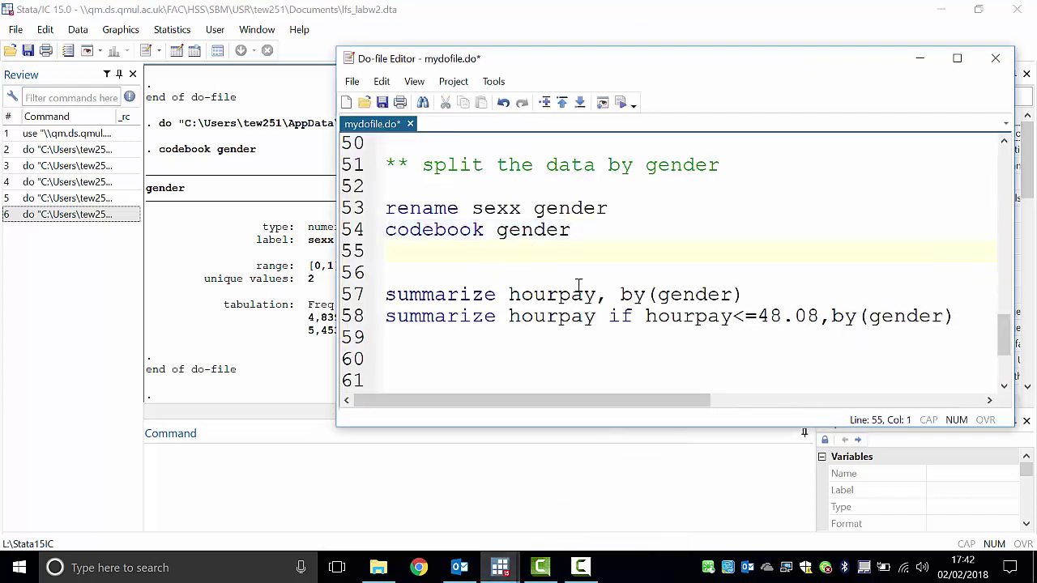
key("Down")
key("Down")
key("BackSpace")
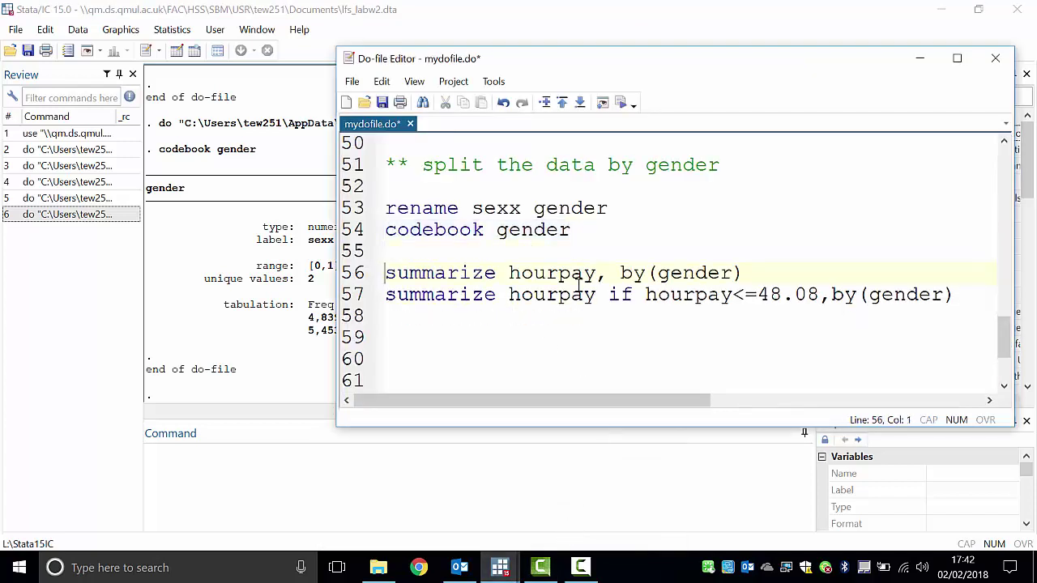
Replace the by(gender) option in the first summarize hourpay command with detail
key("Right")
key("Right")
key("Right")
key("Right")
key("Right")
key("Right")
key("Right")
key("Right")
key("Right")
key("Right")
key("Right")
key("Right")
key("Right")
key("Right")
key("Right")
key("Right")
key("Right")
key("Right")
key("Right")
key("Right")
key("Right")
key("Right")
key("Right")
key("Right")
key("Right")
key("Right")
key("Right")
key("Right")
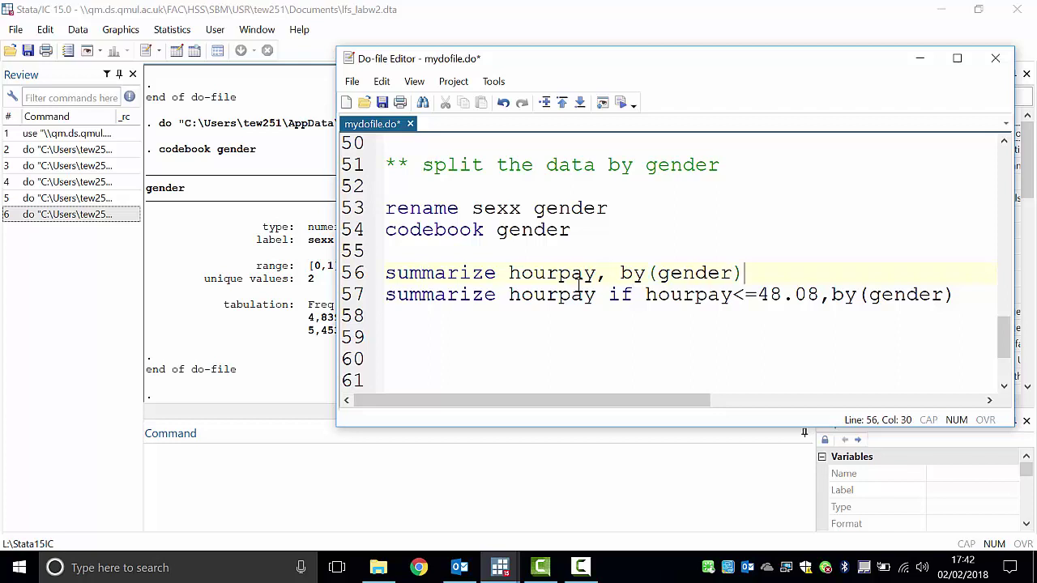
key("BackSpace")
key("BackSpace")
key("BackSpace")
key("BackSpace")
key("BackSpace")
key("BackSpace")
key("BackSpace")
key("BackSpace")
key("BackSpace")
key("BackSpace")
key("BackSpace")
key("BackSpace")
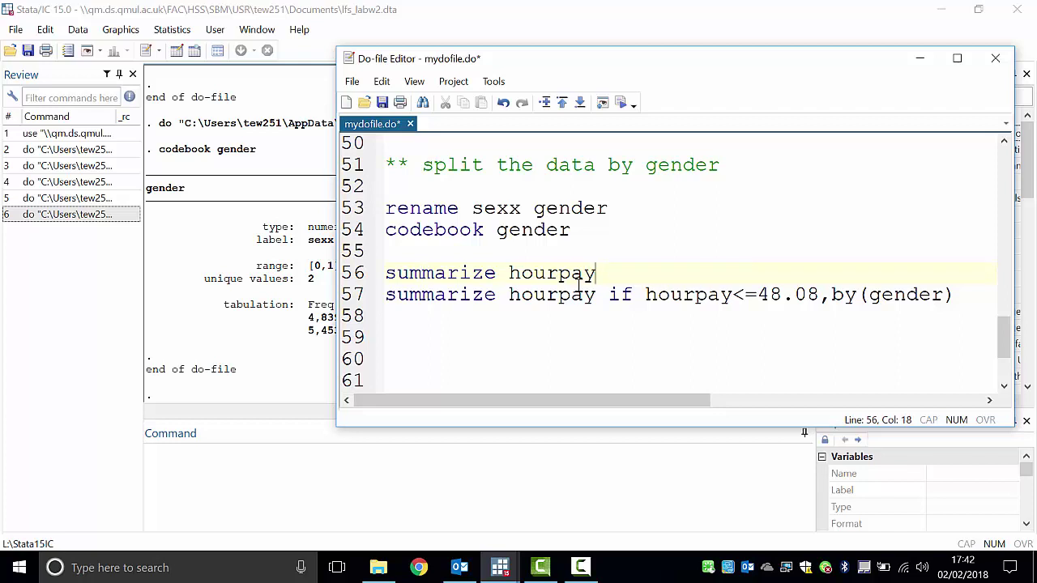
type(", detail")
Change the second summarize command to summarize hourpay if gender==0, detail and start a new line below it
key("Down")
key("Left")
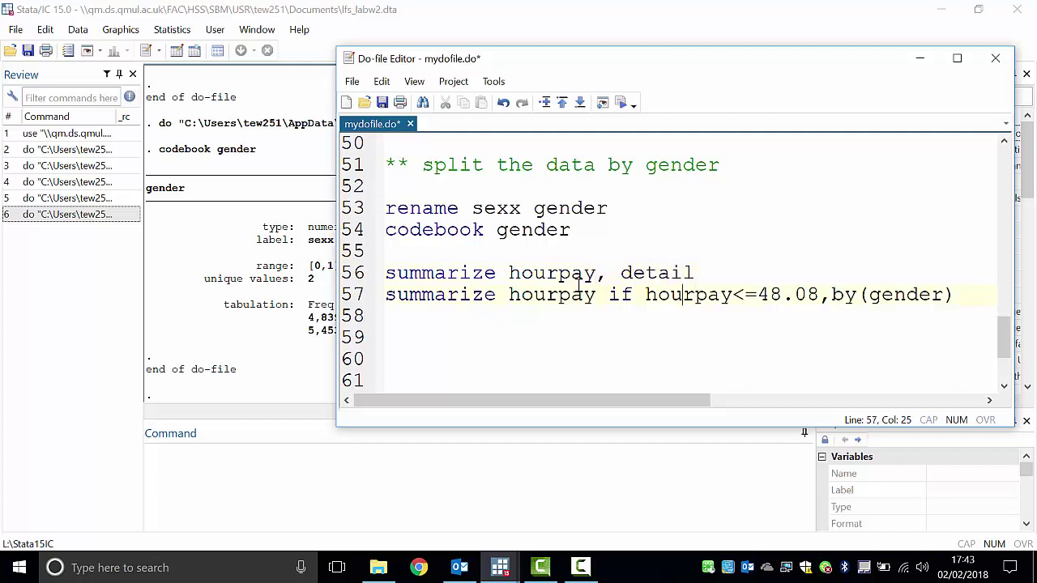
left_click(582, 287)
key("Right")
key("Right")
key("Right")
key("Right")
key("Right")
key("Right")
key("Right")
key("Right")
key("Right")
key("Right")
key("Right")
key("Right")
key("Right")
key("Right")
key("Right")
key("Right")
key("Right")
key("Right")
key("Right")
key("Right")
key("Right")
key("Left")
key("Left")
key("Left")
key("Left")
key("Left")
key("Left")
key("Left")
key("Left")
key("Left")
key("Left")
key("Left")
key("Left")
key("Left")
key("Left")
key("Left")
key("Left")
key("Left")
key("Left")
key("Left")
key("shift+Right")
key("shift+Right")
key("shift+Right")
key("shift+Right")
key("shift+Right")
key("shift+Right")
key("shift+Right")
key("shift+Right")
key("shift+Right")
key("shift+Right")
key("shift+Right")
key("shift+Right")
key("shift+Right")
key("shift+Right")
key("shift+Right")
key("shift+Right")
key("shift+Right")
key("shift+Right")
key("shift+Right")
key("shift+Right")
key("shift+Right")
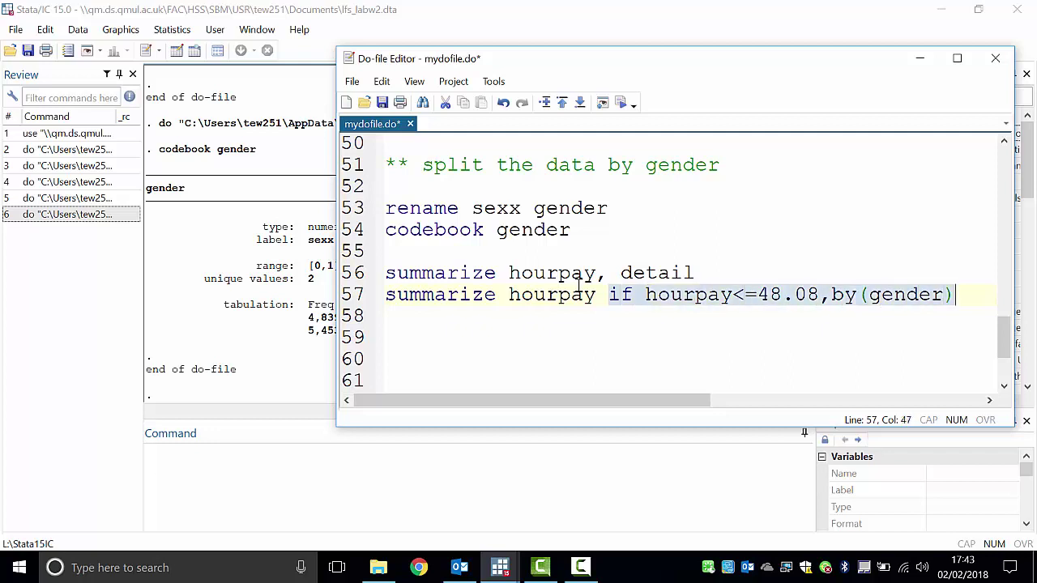
key("Delete")
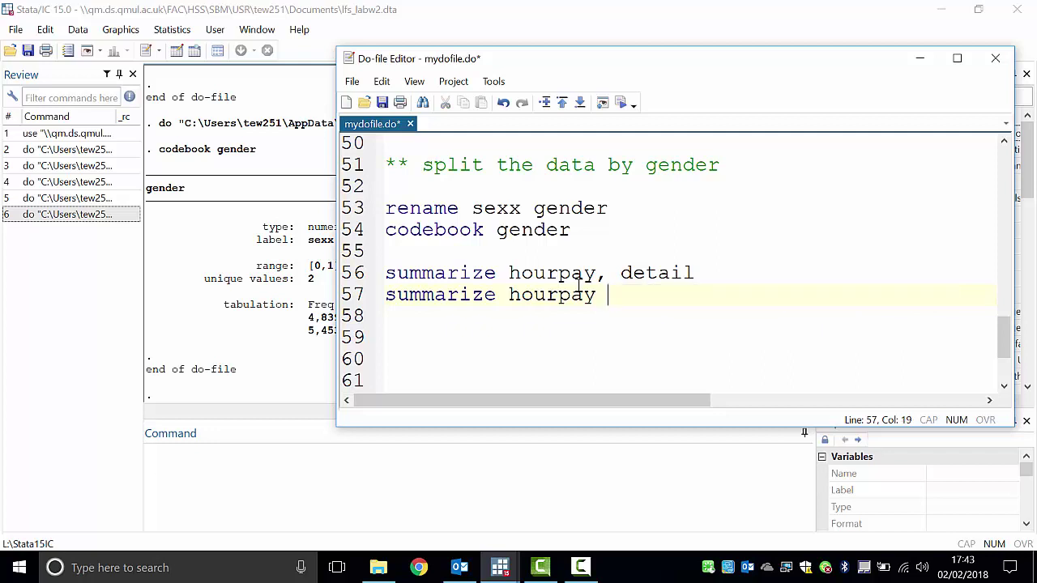
type("if gender")
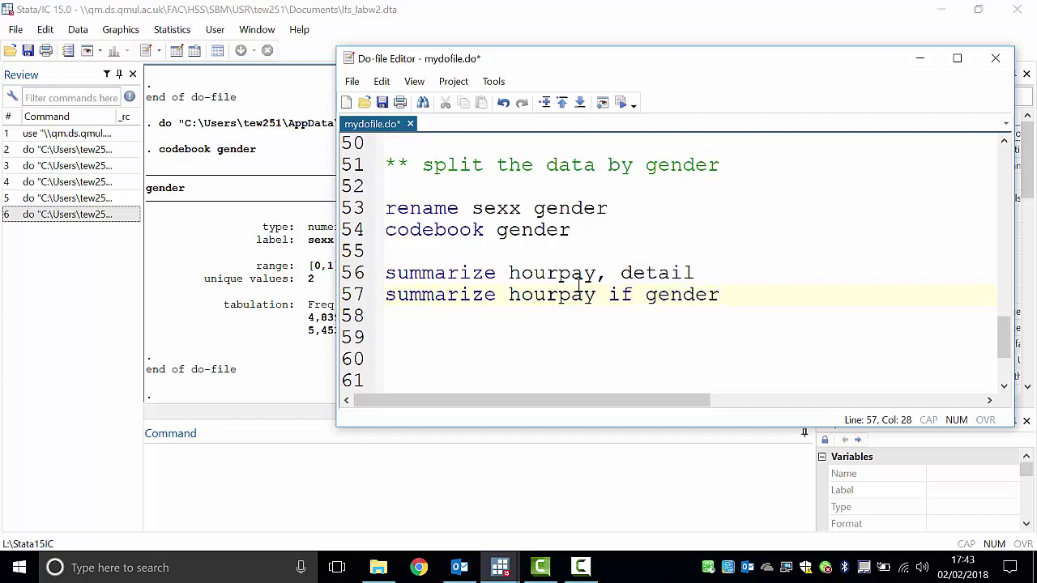
type("==0, detail")
key("Return")
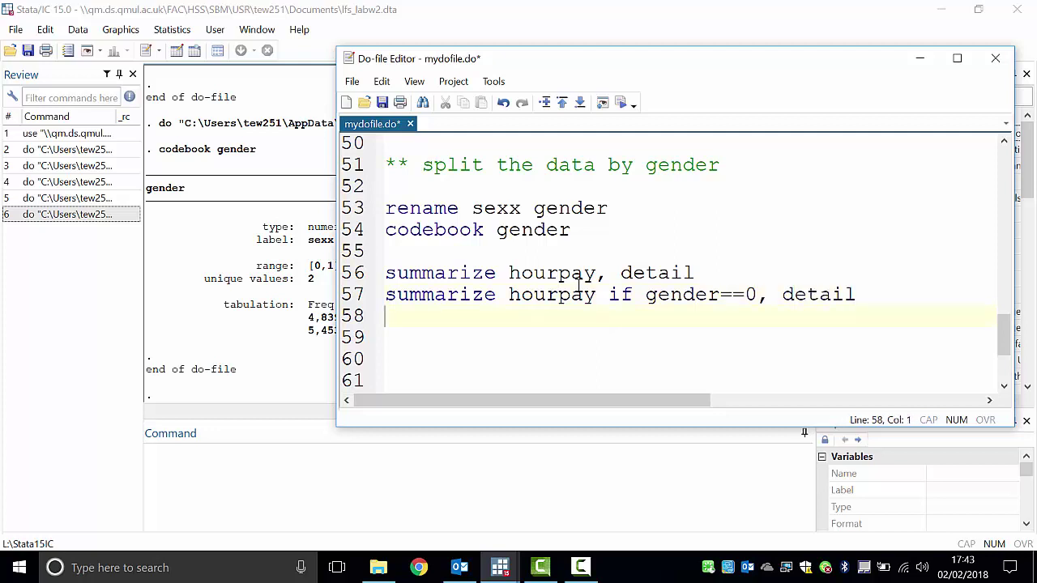
Duplicate the summarize hourpay if gender==0, detail command onto the line directly below
key("Up")
key("shift+Right")
key("shift+Right")
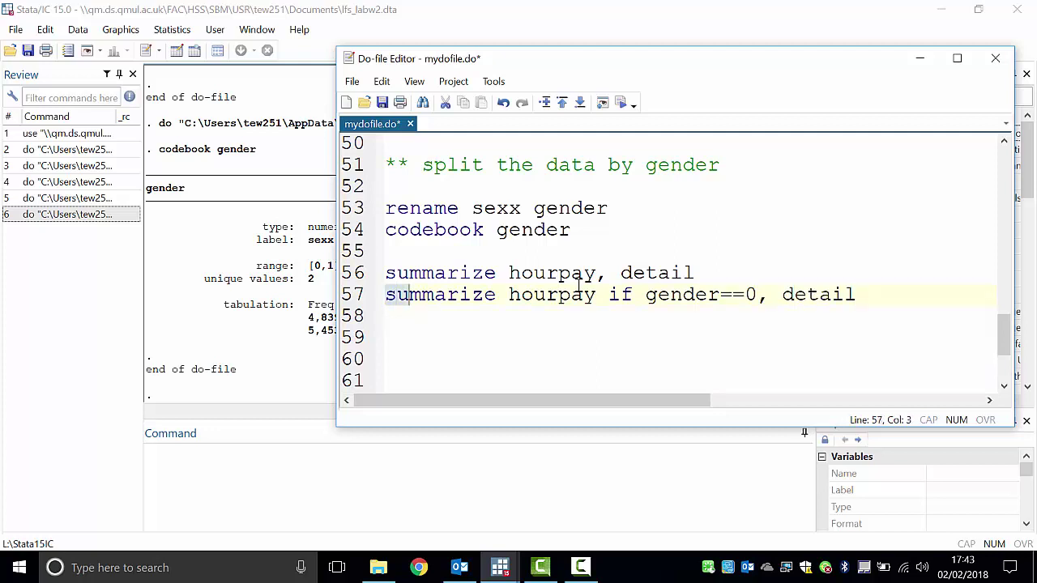
key("shift+Right")
key("shift+Right")
key("shift+Right")
key("shift+Right")
key("shift+Right")
key("shift+Right")
key("shift+Right")
key("shift+Right")
key("shift+Right")
key("shift+Right")
key("shift+Right")
key("shift+Right")
key("shift+Right")
key("shift+Right")
key("shift+Right")
key("shift+Right")
key("shift+Right")
key("shift+Right")
key("shift+Right")
key("shift+Right")
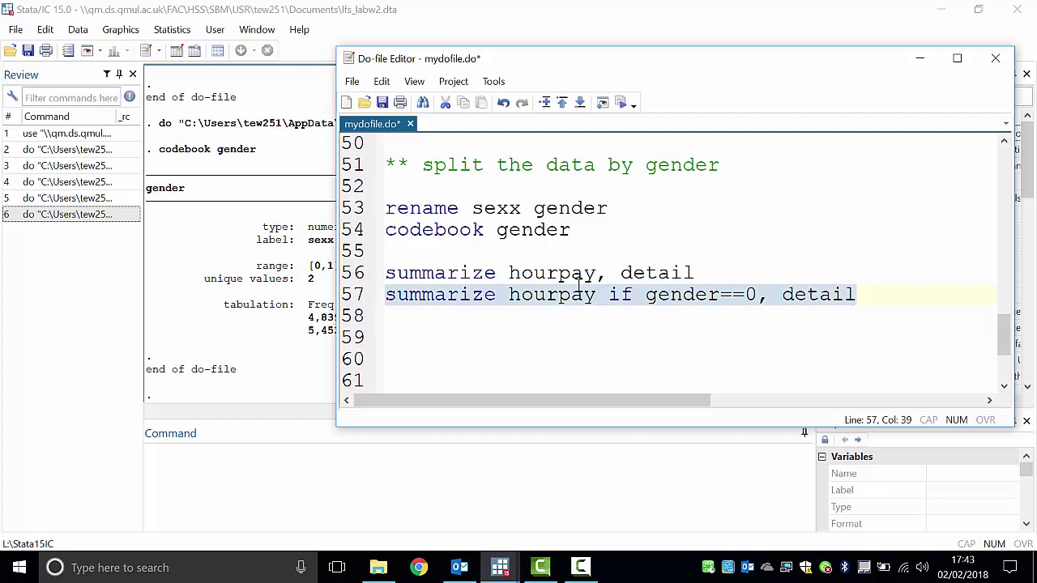
key("ctrl+c")
key("Down")
key("ctrl+v")
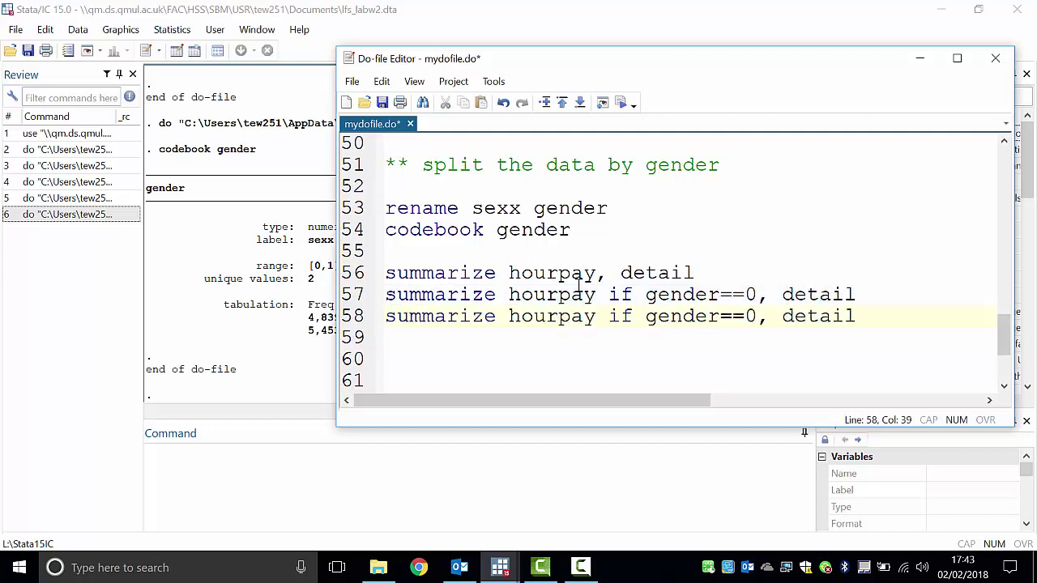
Change the condition in the duplicated summarize command to gender==1
key("Left")
key("Left")
key("Left")
key("Left")
key("Left")
key("Left")
key("Left")
key("Left")
key("BackSpace")
type("1")
Run the two gender-specific summarize commands together and bring their output into full view
left_click_drag(856, 316, 385, 294)
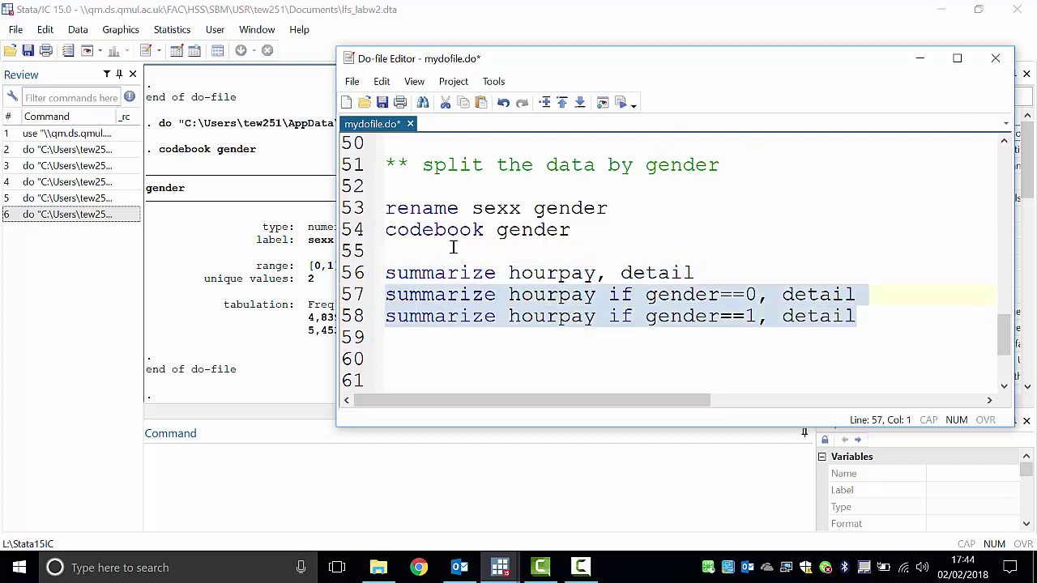
left_click(621, 102)
left_click(270, 224)
scroll(362, 262, "up", 1)
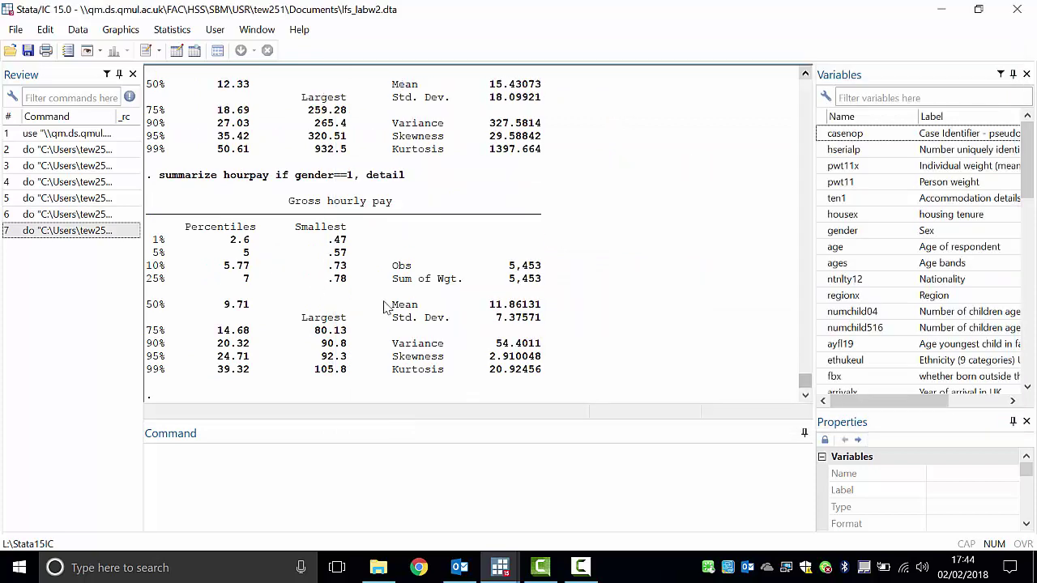
Enlarge the results area and compare the detailed hourly pay summaries for the two genders
left_click_drag(427, 482, 429, 522)
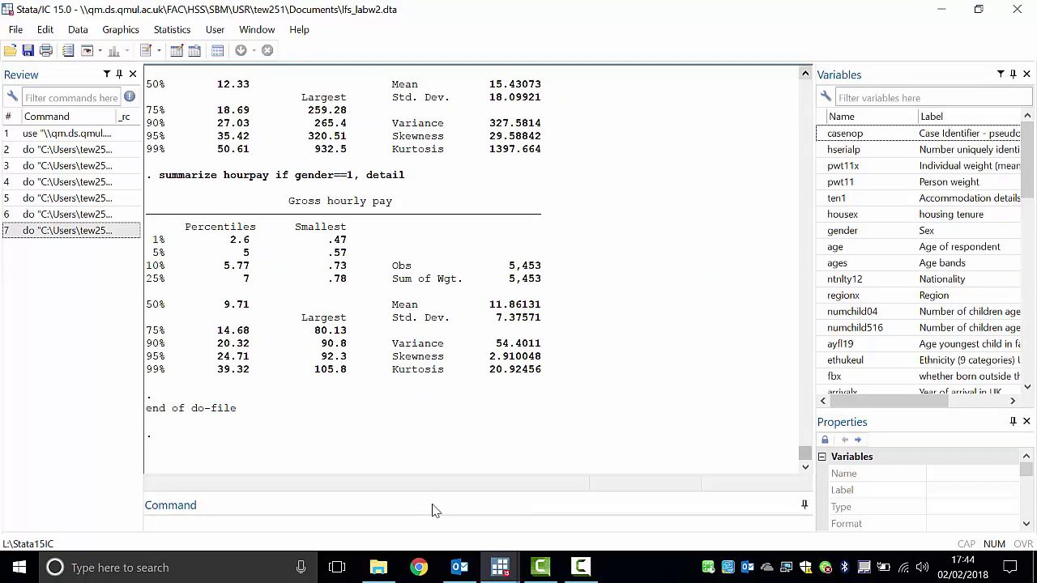
scroll(613, 455, "up", 2)
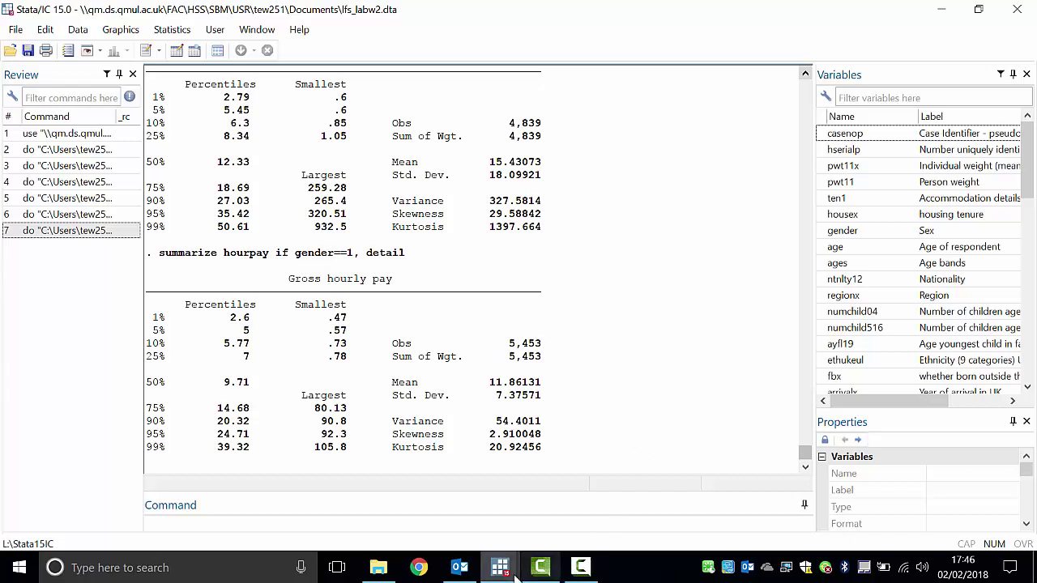
Return to the do-file and open up several blank lines below the gender-specific summarize commands
mouse_move(500, 567)
left_click(581, 533)
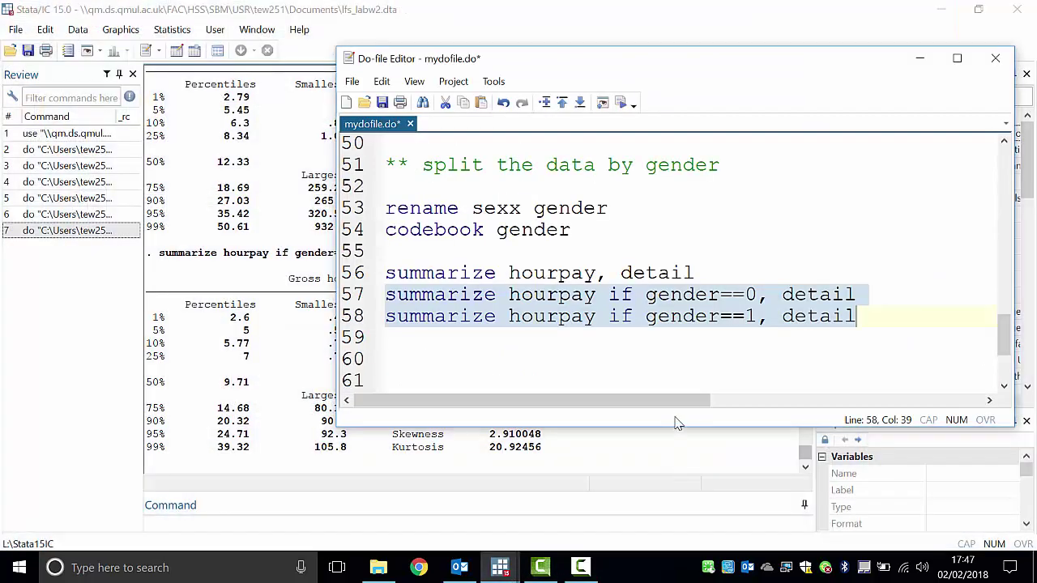
left_click(570, 367)
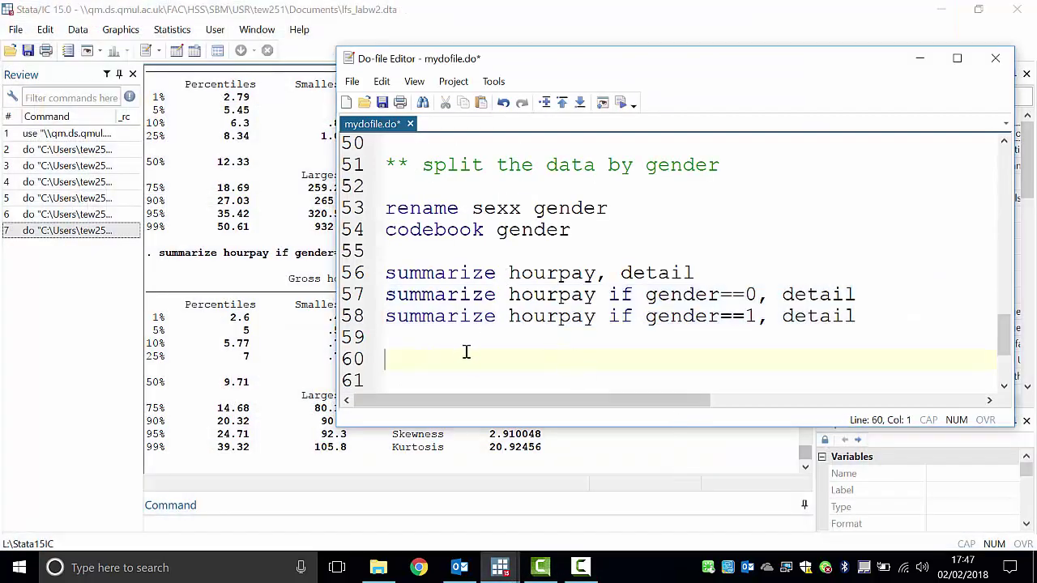
key("Return")
key("Return")
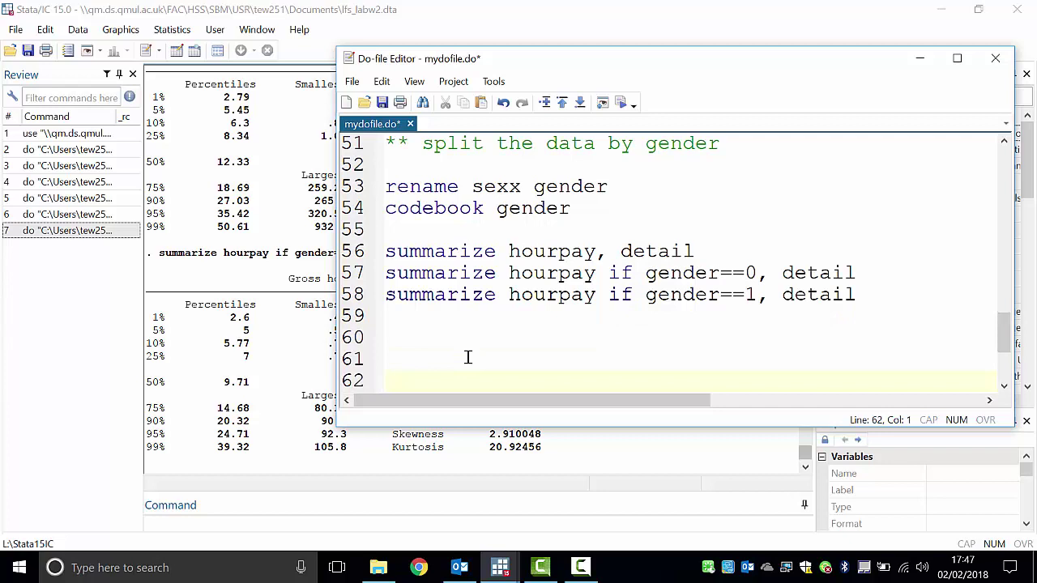
key("Return")
key("Return")
key("Return")
key("Up")
key("Up")
key("Up")
key("Up")
key("Up")
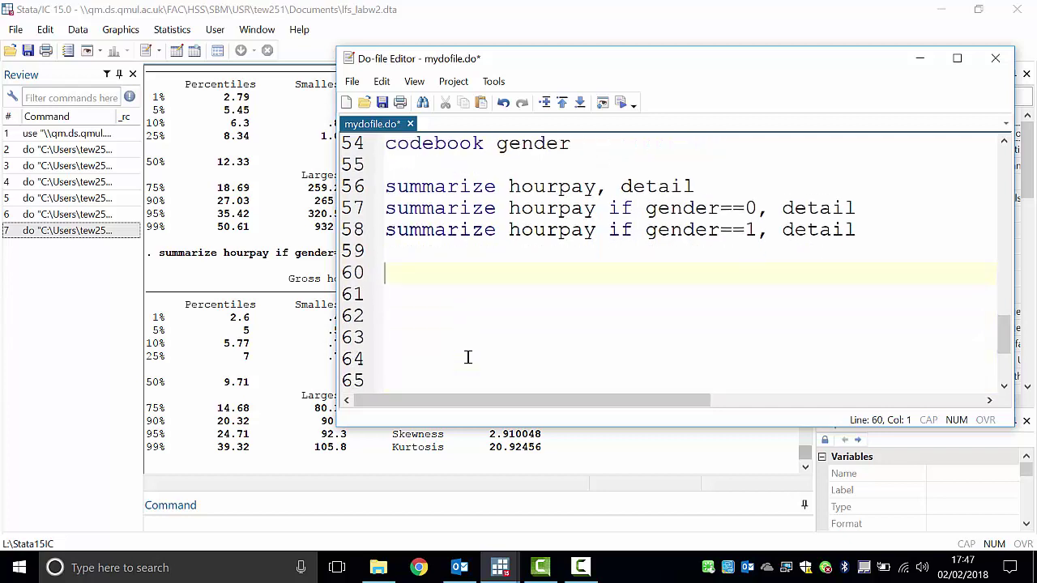
Add the comment *graphing continuous data on line 60 of the do-file
type("*graphing continue")
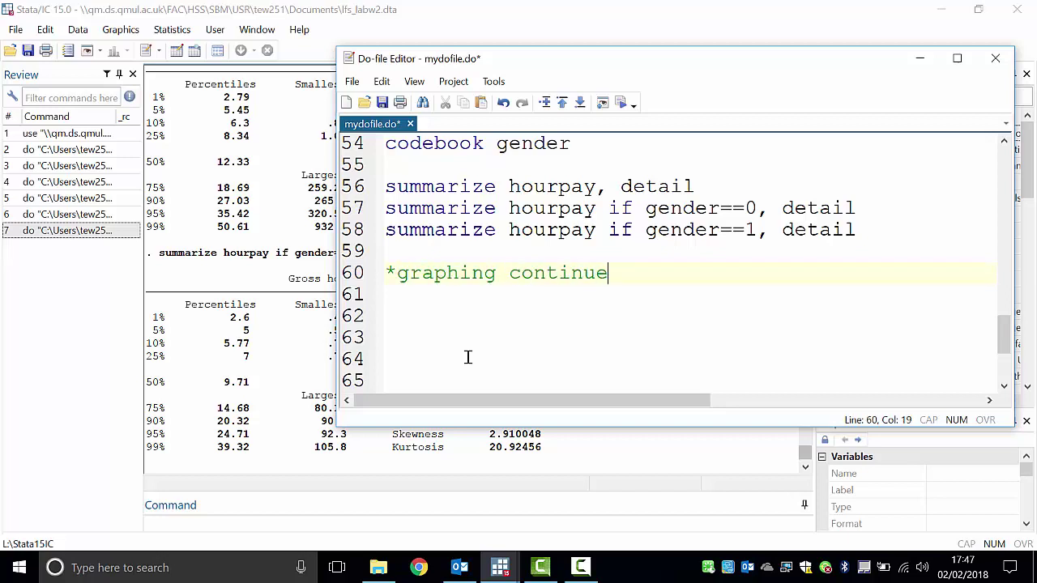
key("BackSpace")
type("ous")
key("BackSpace")
key("BackSpace")
key("BackSpace")
key("BackSpace")
key("BackSpace")
type("uous dat")
key("Left")
key("Left")
key("Left")
key("Left")
key("Left")
key("Left")
key("Down")
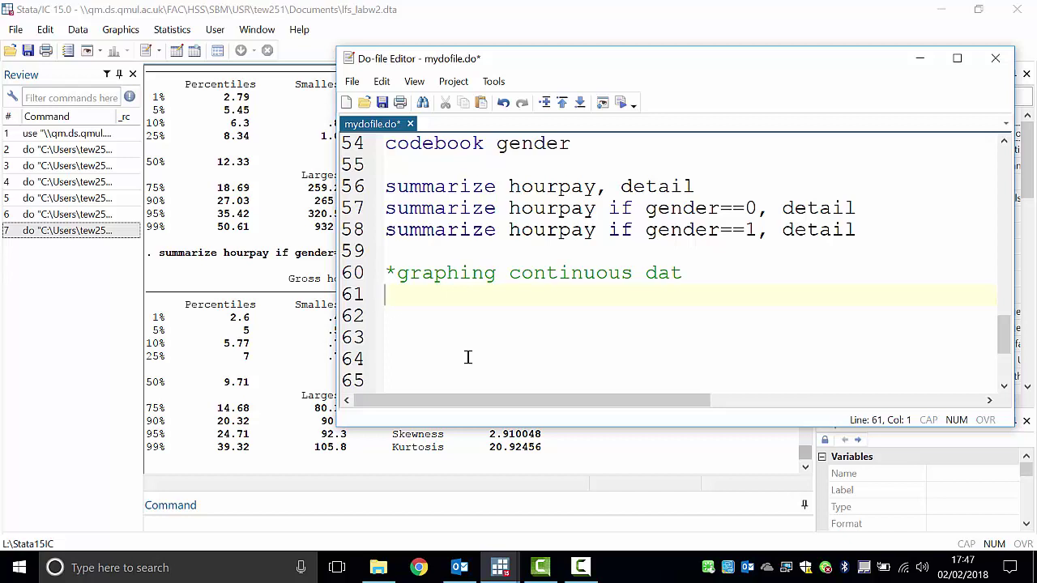
left_click(688, 274)
type("a")
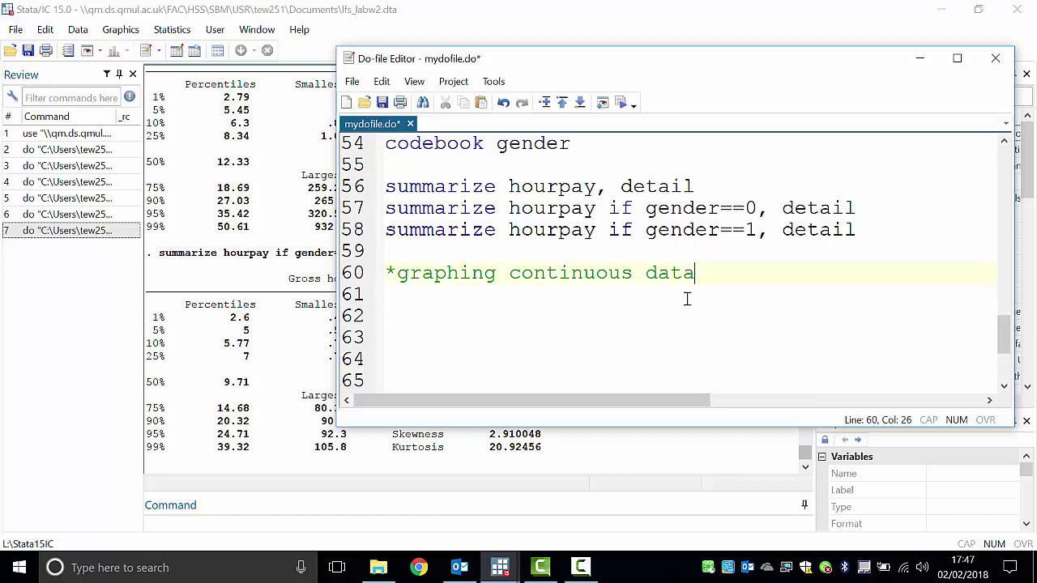
Write histogram hourpay if hourpay<=48.08, by(female) under the graphing comment and widen the do-file window to show the whole command
left_click(687, 299)
type("histog")
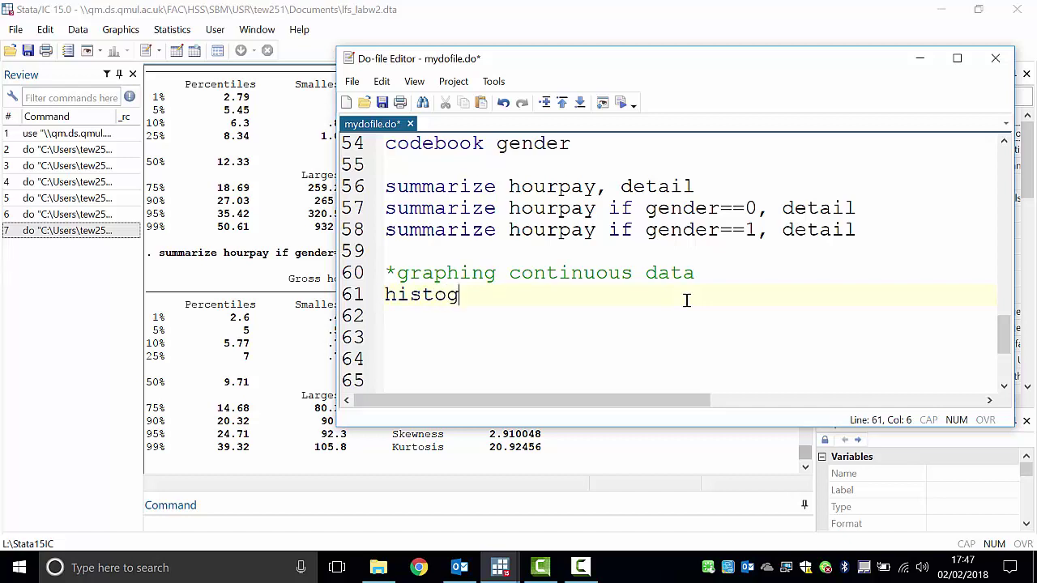
type("ram hourpay i")
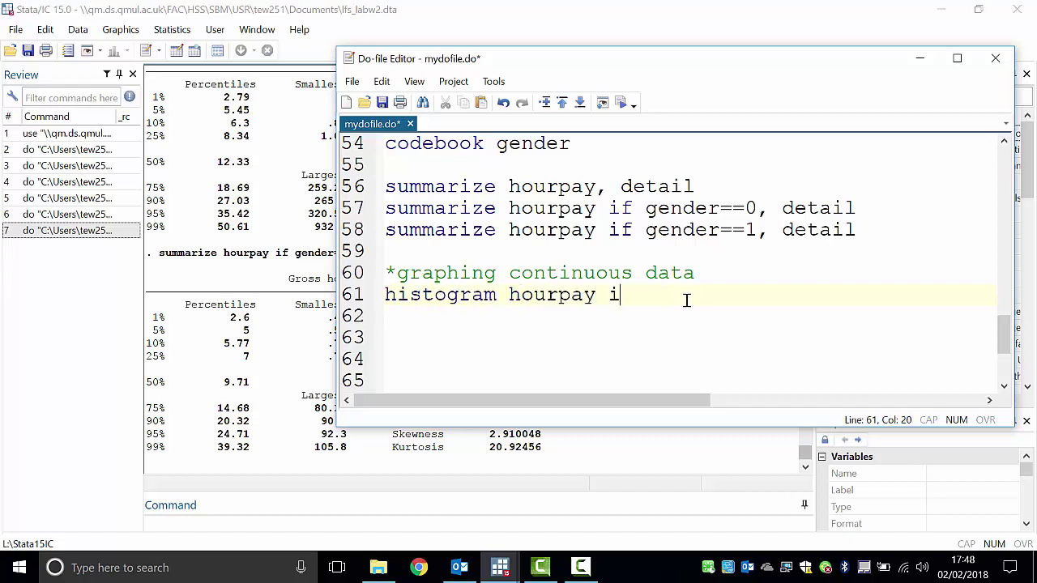
type("f hourpay i")
key("BackSpace")
key("BackSpace")
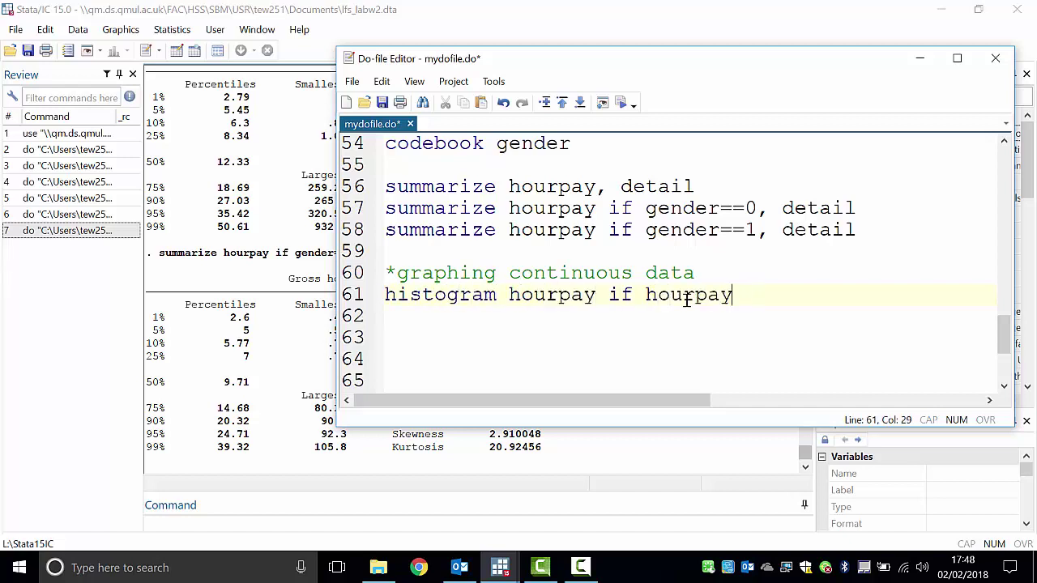
type("<=4f")
key("BackSpace")
type(".08, by(fem")
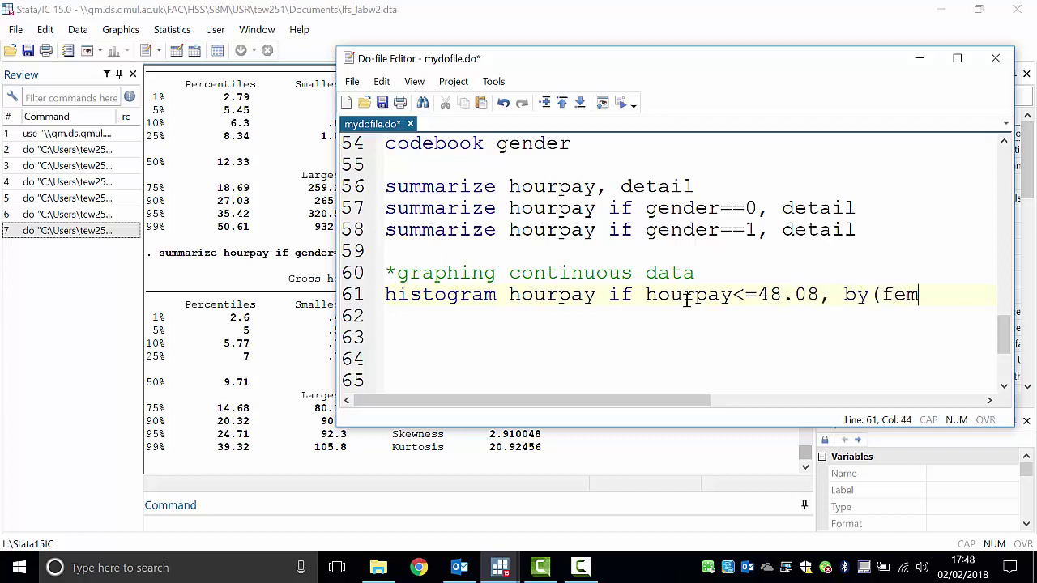
type("ale)")
left_click_drag(337, 294, 211, 294)
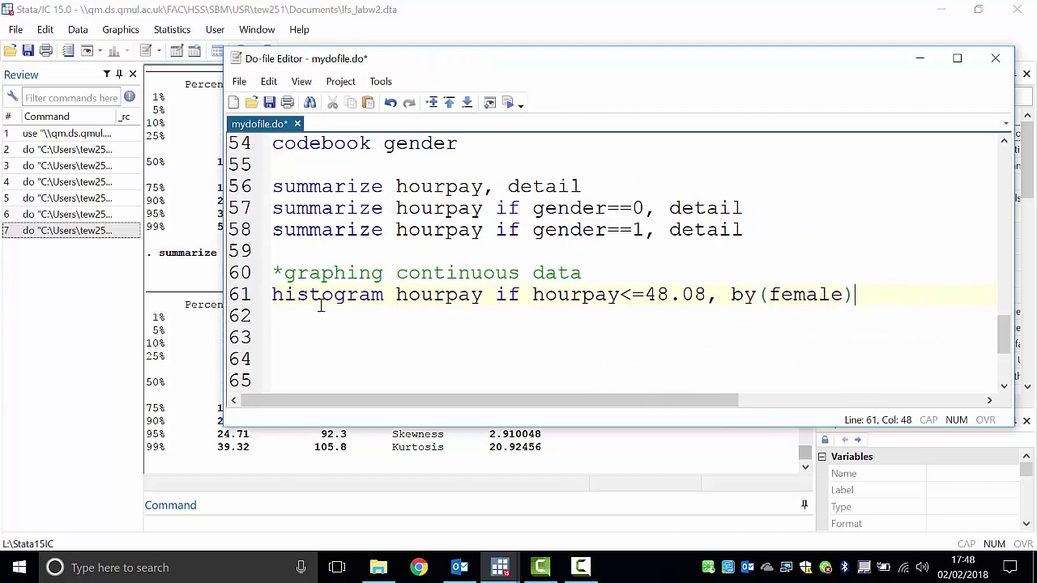
Insert the command histogram hourpay,by(gender) on a new line between the graphing comment and the existing histogram command
left_click(584, 273)
key("Return")
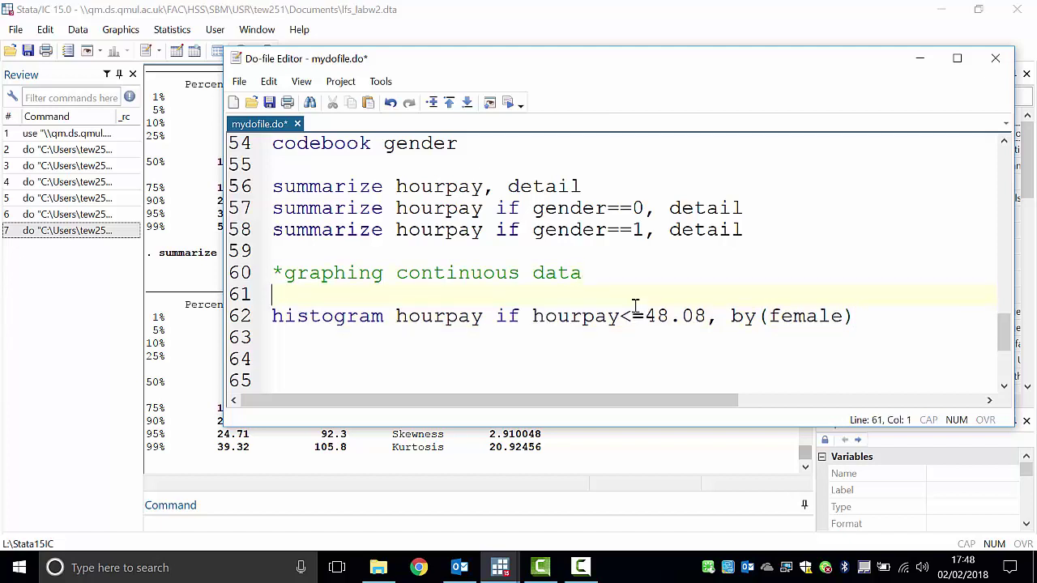
type("histogr")
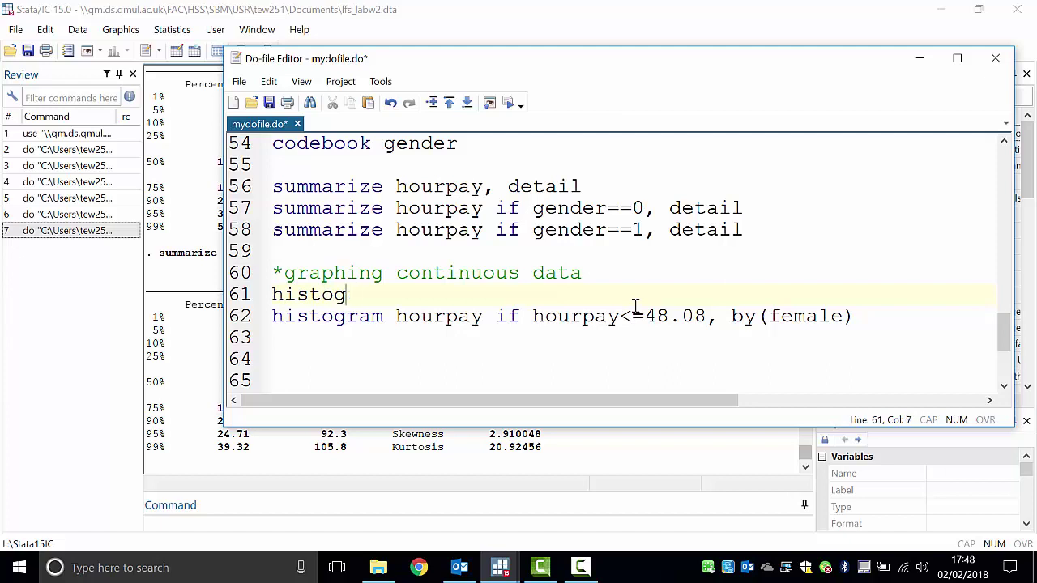
type("ram")
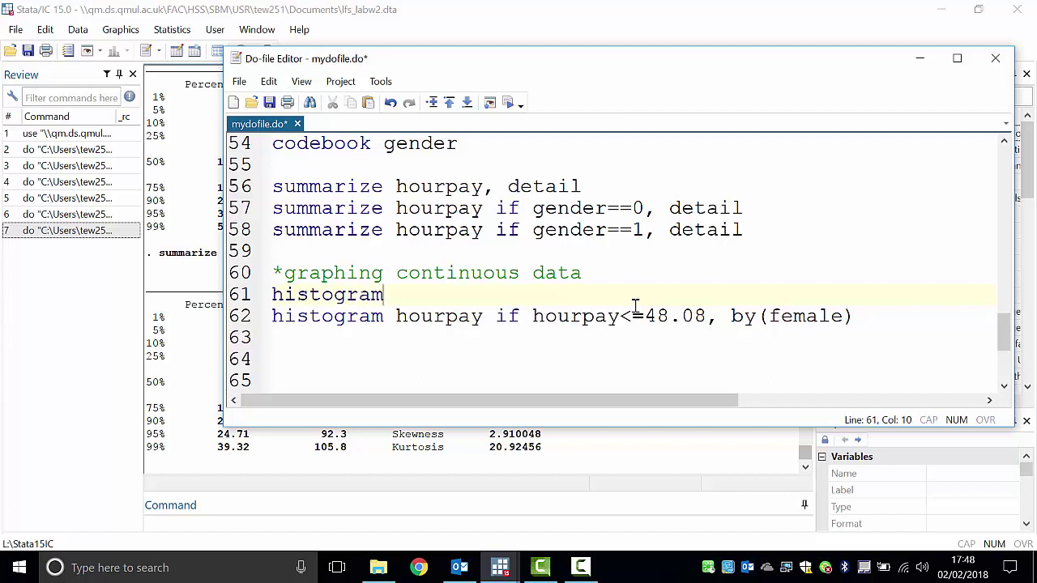
type(" hourpay")
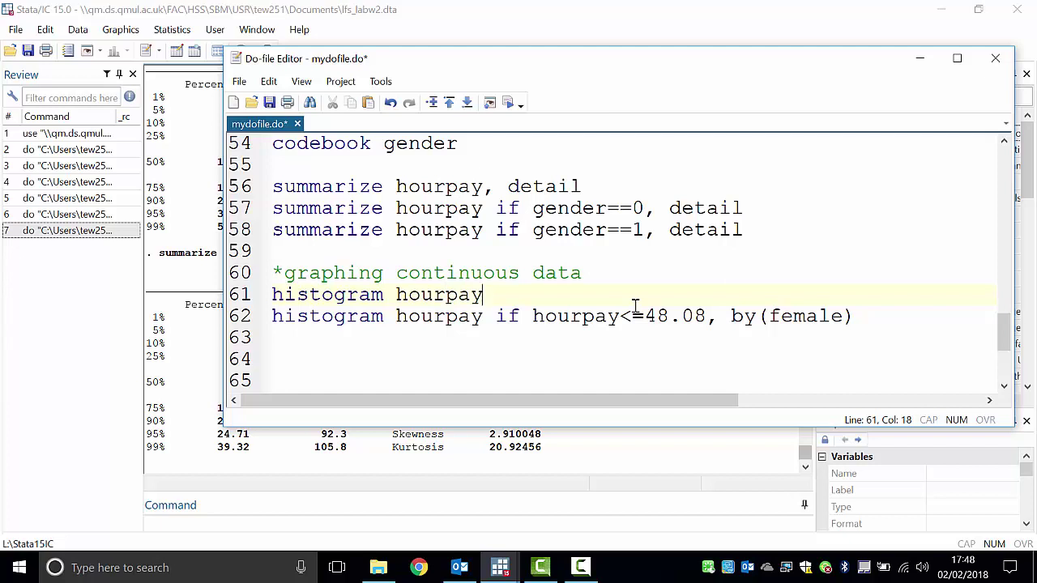
type(",")
type("by(fem")
key("BackSpace")
key("BackSpace")
key("BackSpace")
type("gender)")
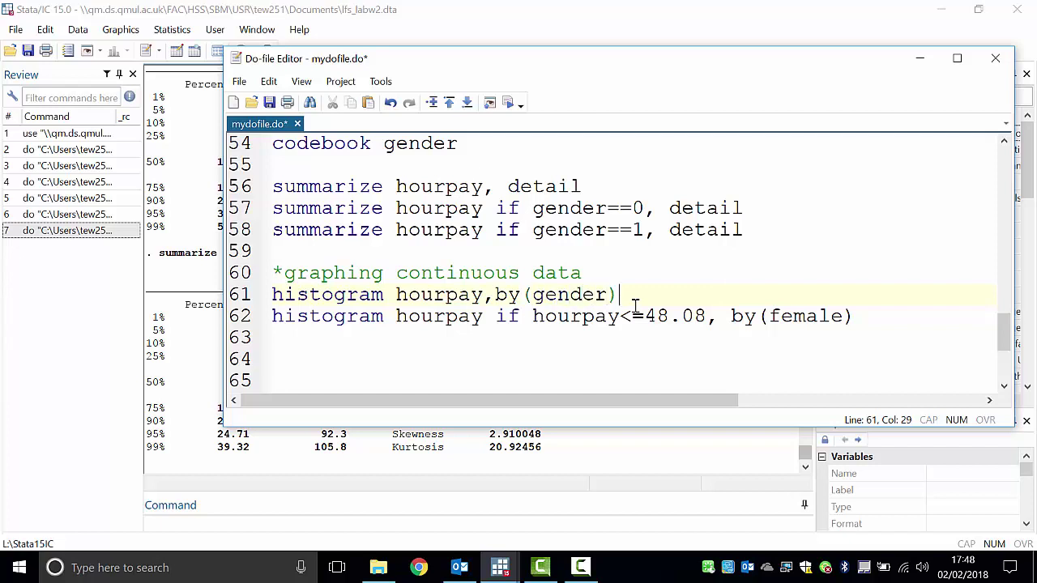
Change the grouping variable of the hourpay<=48.08 histogram command to gender and add the freq option at its end
key("Down")
key("Right")
key("Right")
key("Right")
key("Right")
key("Right")
key("Right")
key("Right")
key("Right")
key("Right")
key("Right")
key("Right")
key("Right")
key("Right")
key("Right")
key("Right")
key("Right")
key("Right")
key("Right")
key("BackSpace")
key("BackSpace")
key("BackSpace")
key("BackSpace")
key("BackSpace")
key("BackSpace")
type("gen")
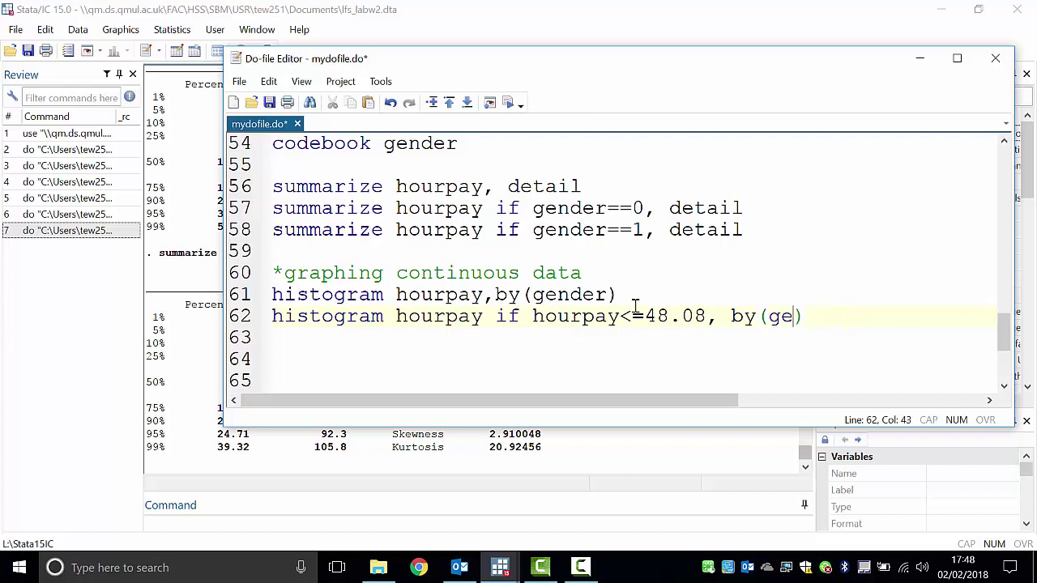
type("der")
key("End")
type("freq")
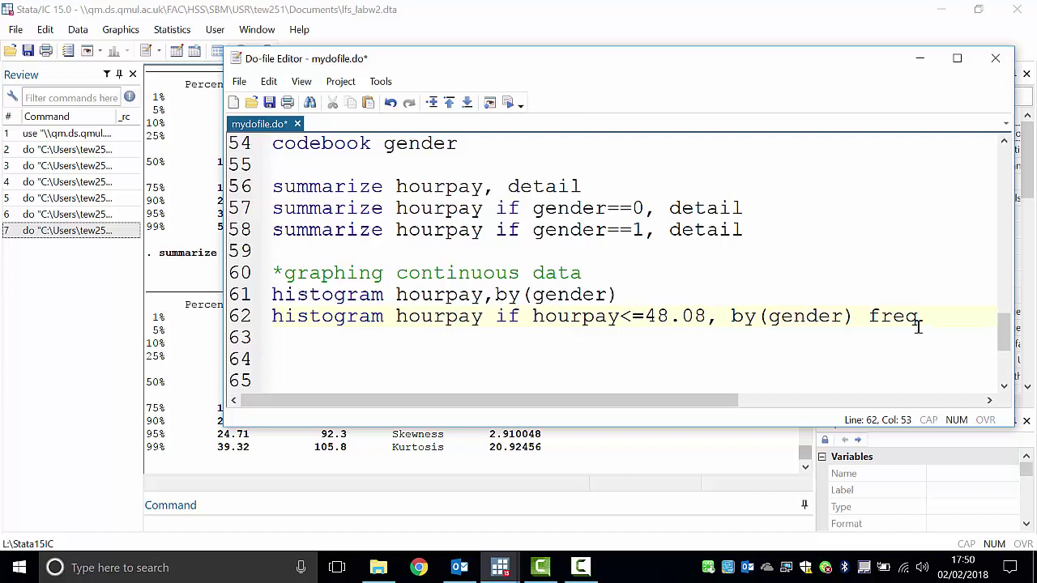
Run only the histogram command restricted to hourpay<=48.08, view the graph maximized and close it
left_click_drag(918, 318, 259, 324)
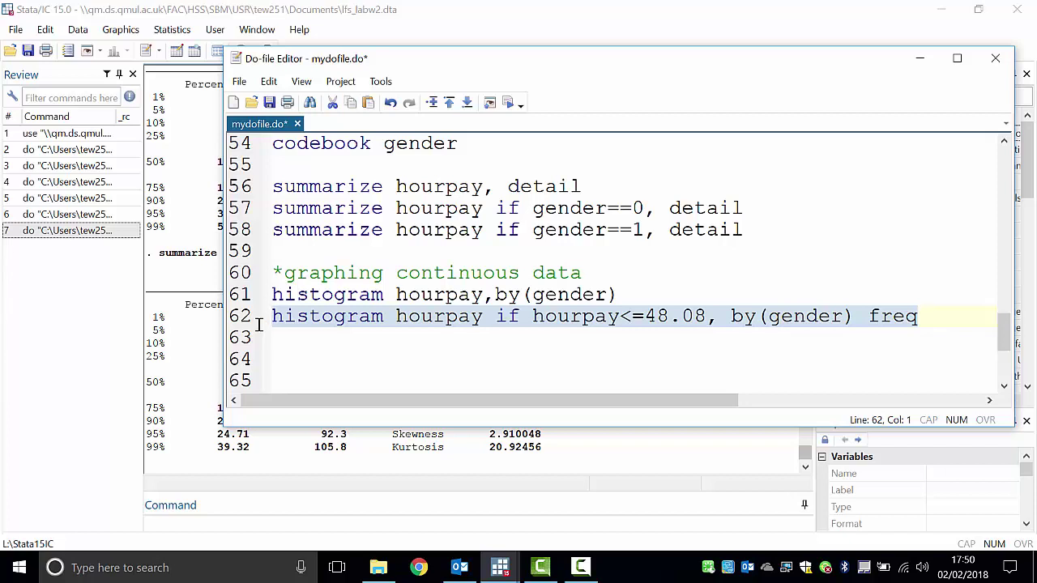
left_click(508, 104)
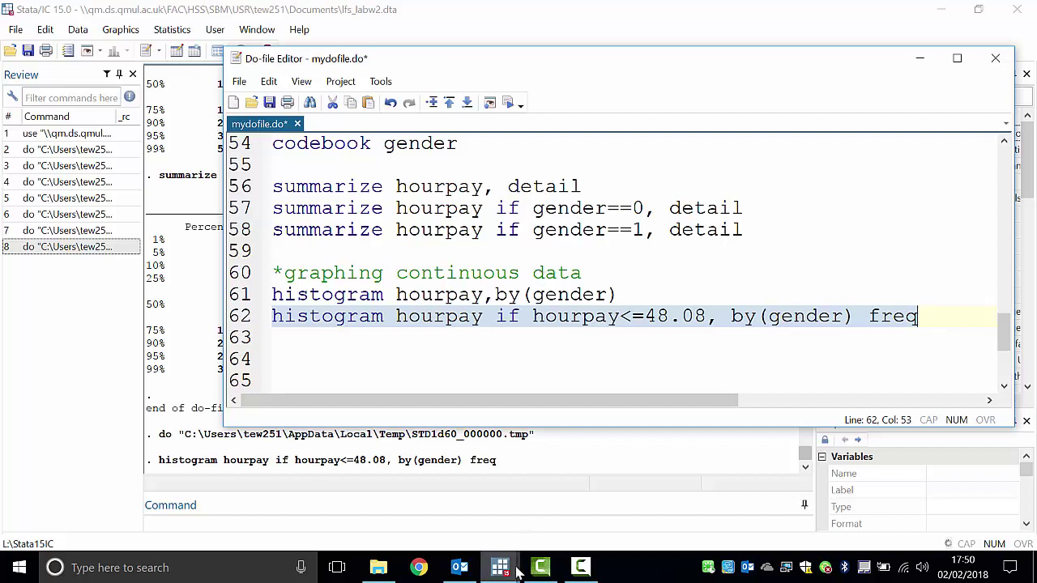
mouse_move(516, 572)
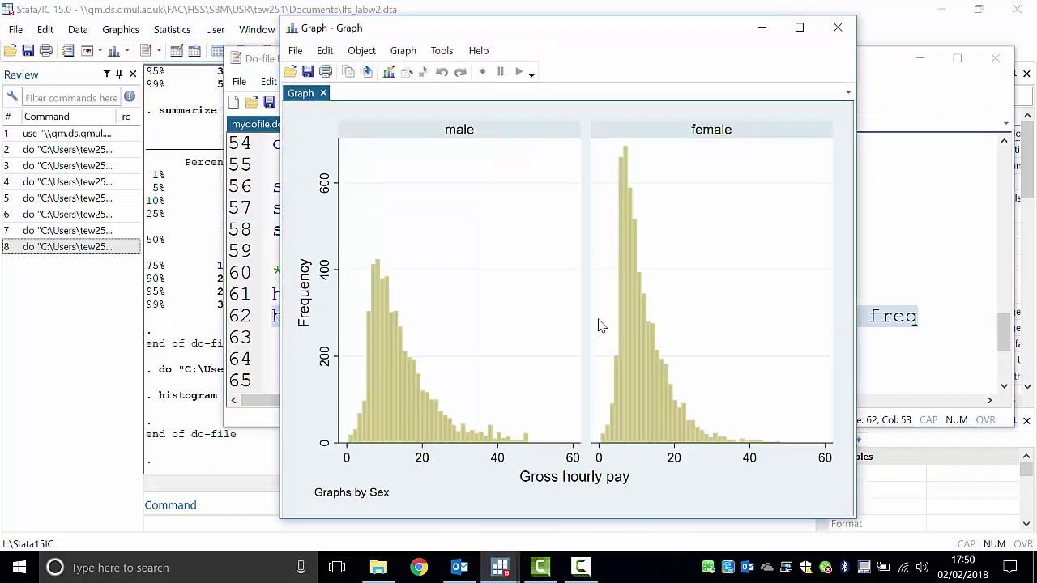
left_click(800, 28)
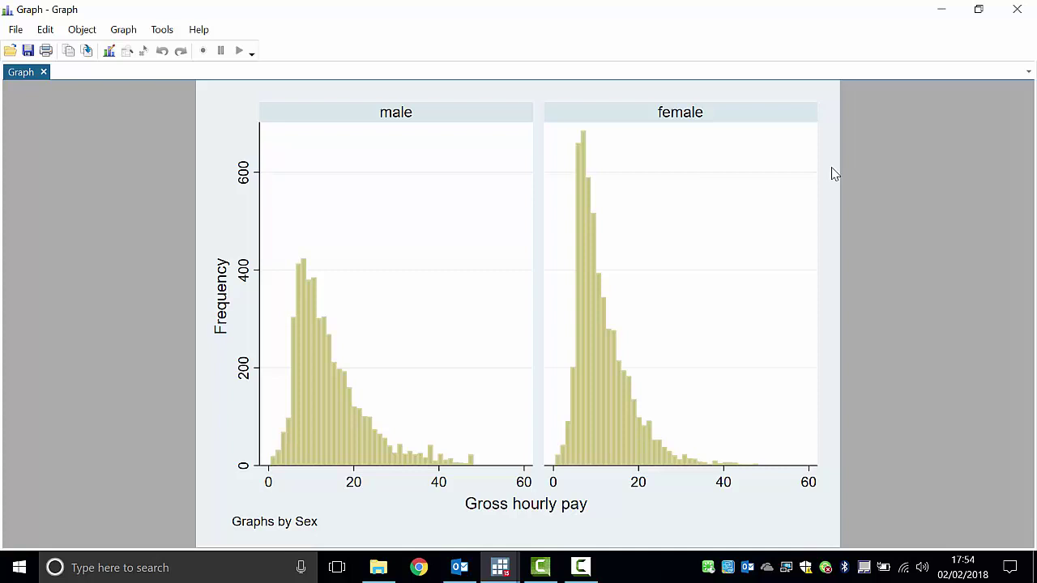
left_click(1016, 10)
Add the comment *box plot on line 64, with several blank lines beneath it
left_click(634, 339)
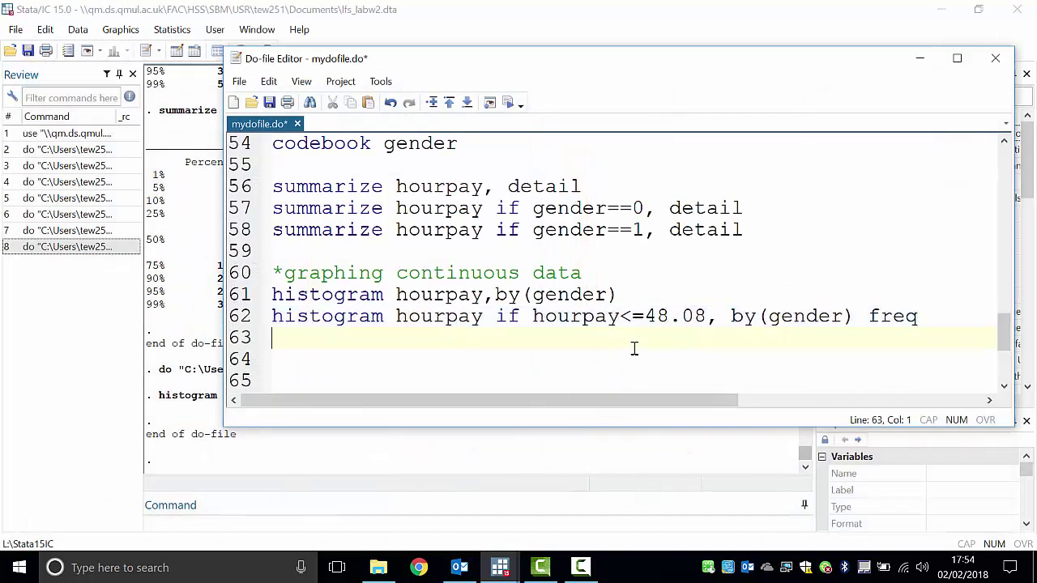
left_click(633, 349)
type("g")
key("BackSpace")
type("*g")
key("BackSpace")
type("plot")
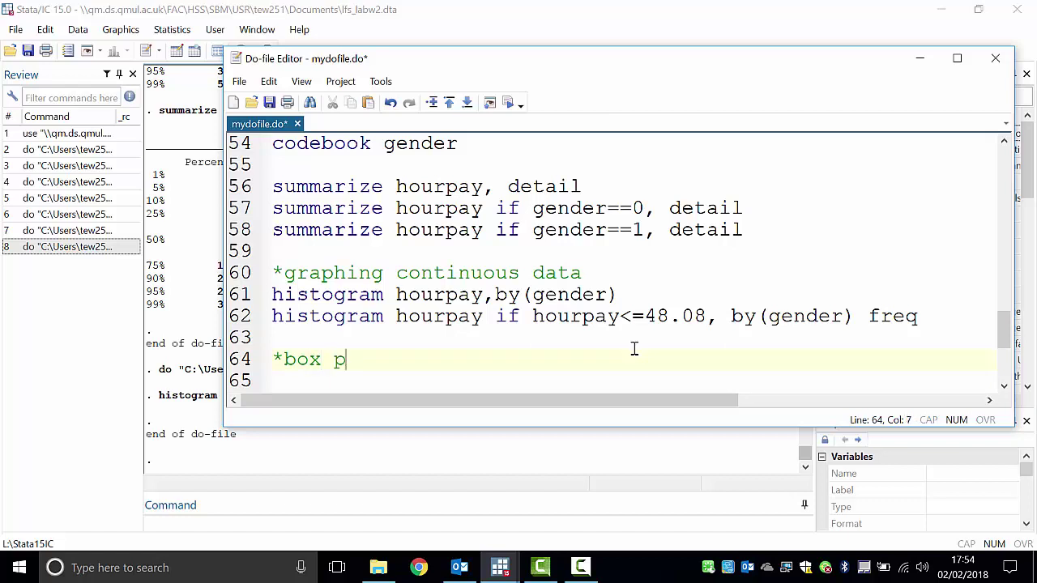
key("Return")
key("Return")
key("Return")
key("Return")
key("Return")
key("Return")
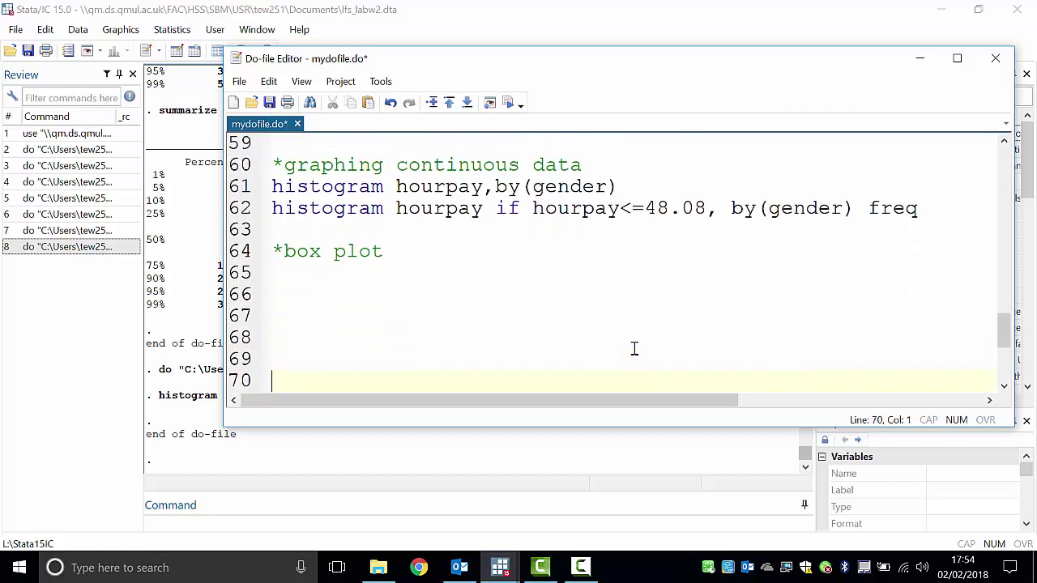
Write the command graph box hourpay if hourpay<=48.08, over(gender) directly under the box plot comment
key("Up")
key("Up")
key("Up")
key("Up")
key("Up")
type("graph box ")
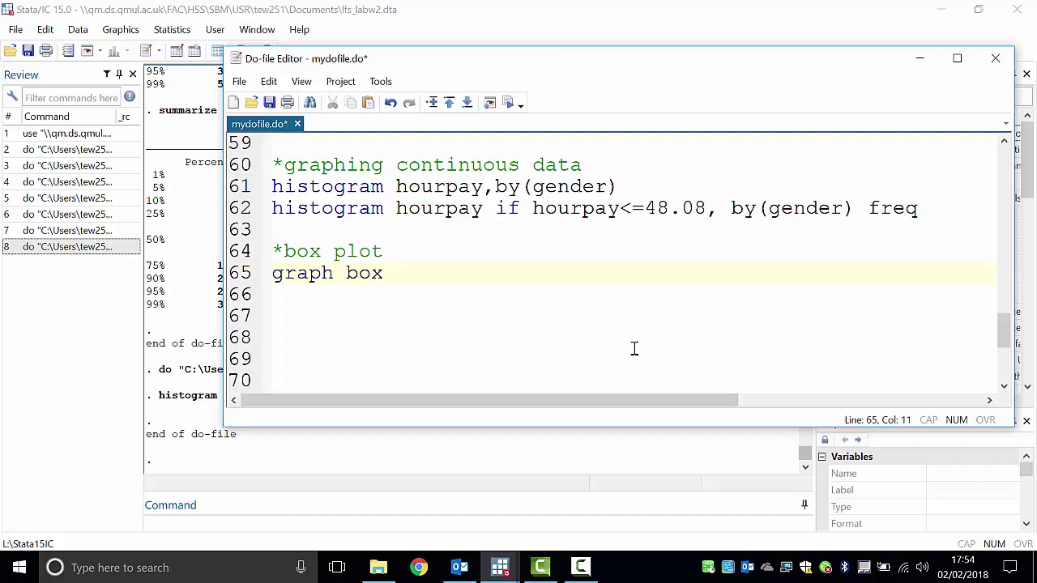
type("hourpay if hourpay")
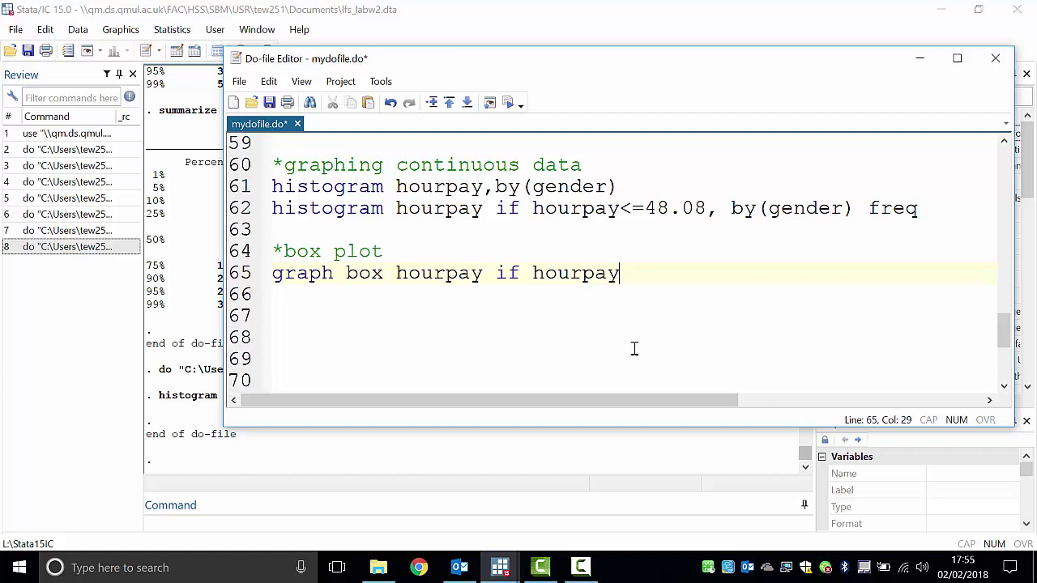
type("<=48.08, bover")
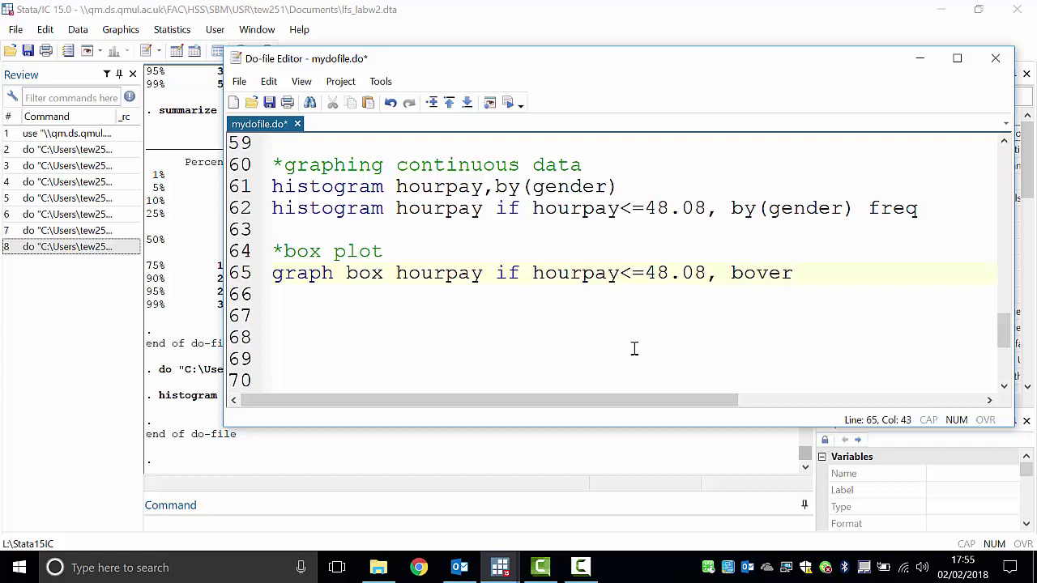
key("BackSpace")
key("BackSpace")
key("BackSpace")
key("BackSpace")
key("BackSpace")
type("over(gende")
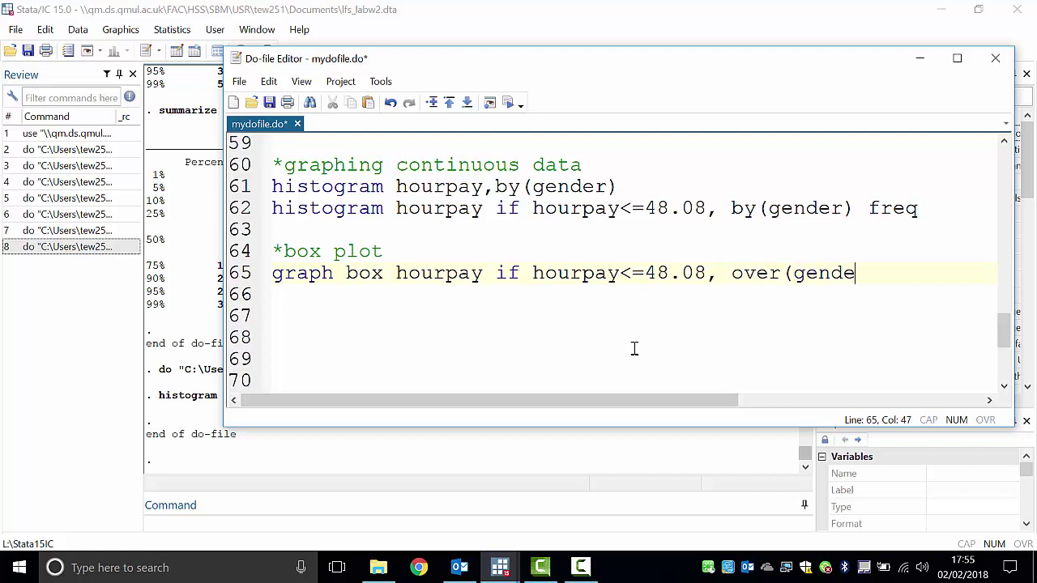
type("r)")
Insert the unrestricted command graph box hourpay, over(gender) on a new line above the restricted box plot command
key("Up")
key("Return")
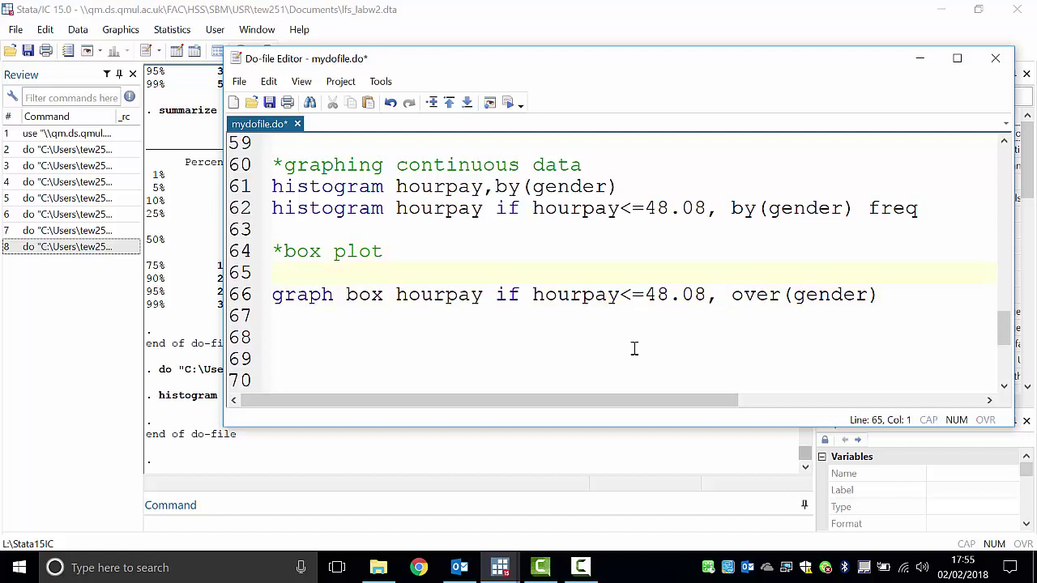
type("graph box hourpay")
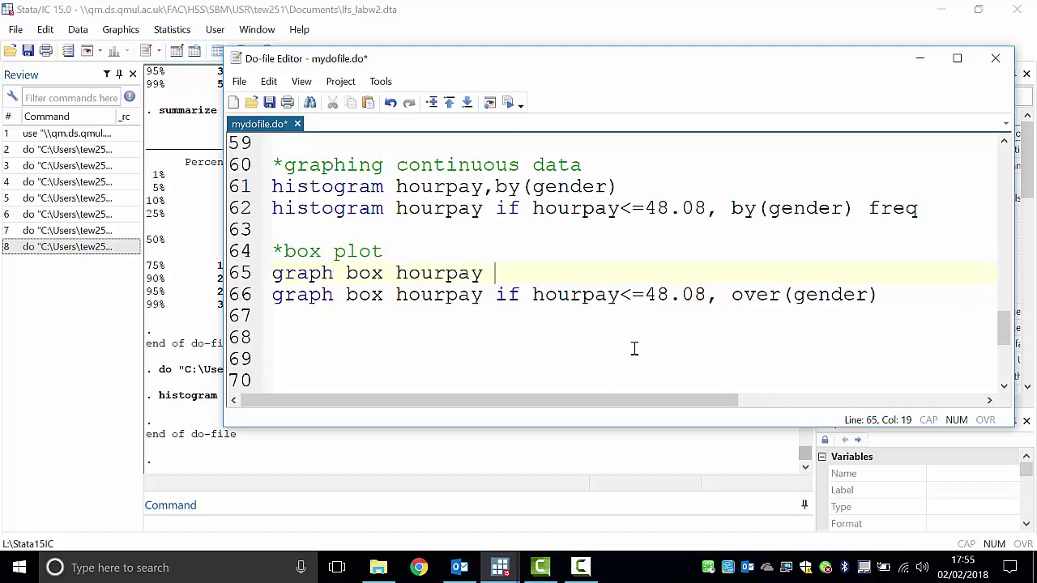
key("BackSpace")
type(", over(gender)")
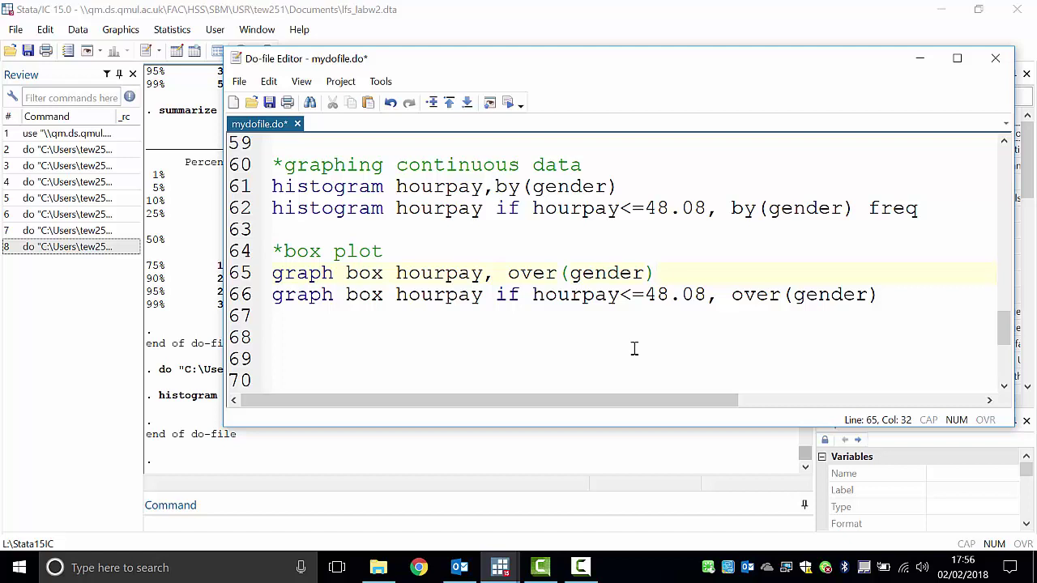
Run only the box plot command restricted to hourpay<=48.08, examine the graph and close it
triple_click(739, 306)
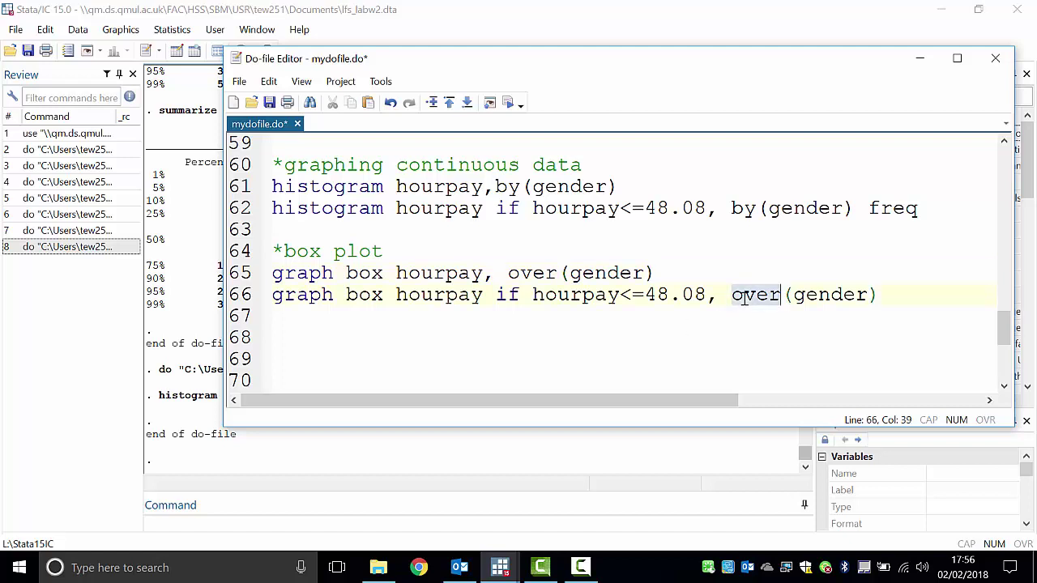
left_click(510, 104)
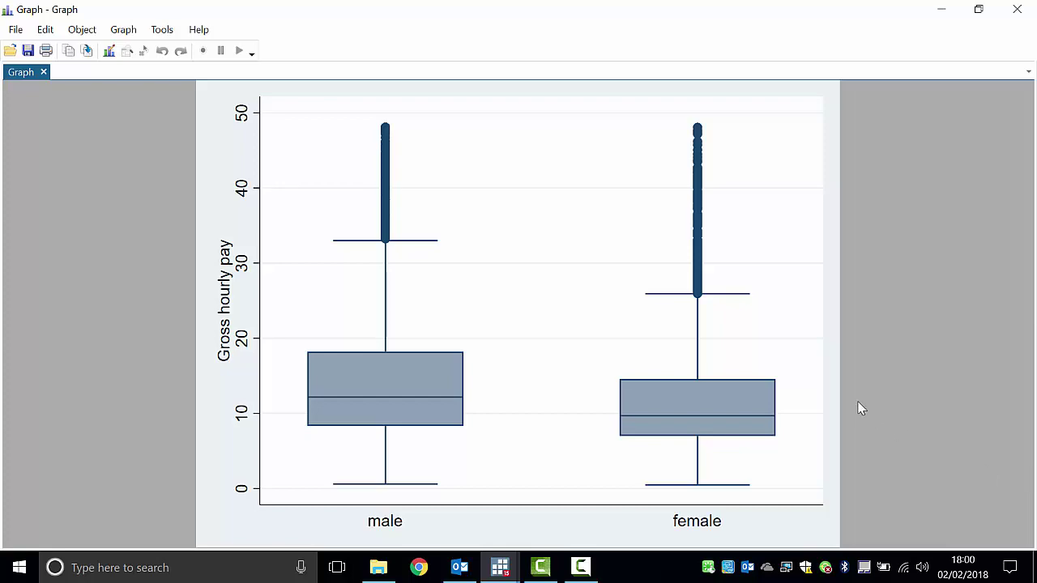
left_click(1017, 9)
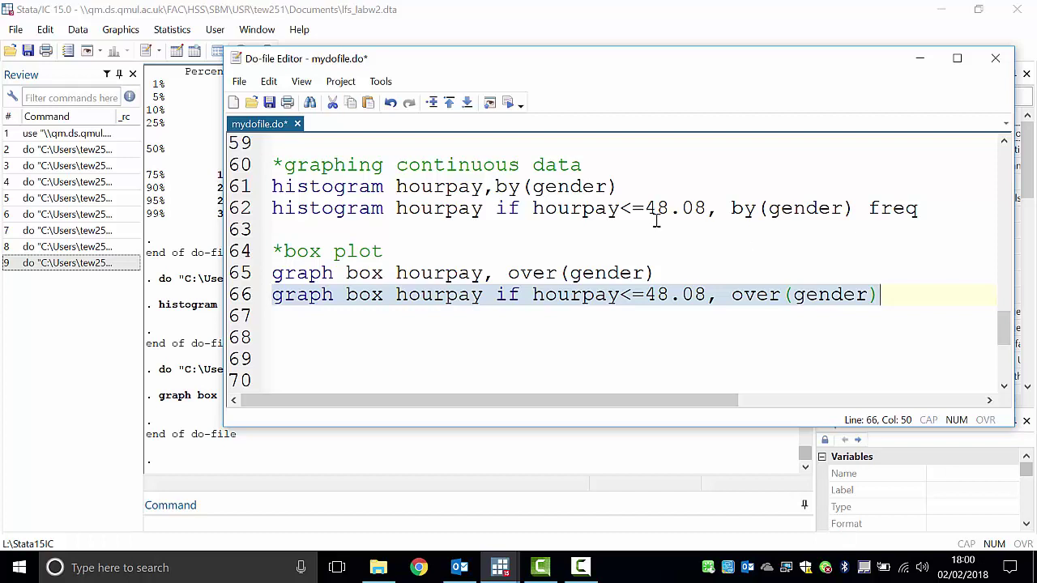
Save the changes to mydofile.do
left_click(270, 104)
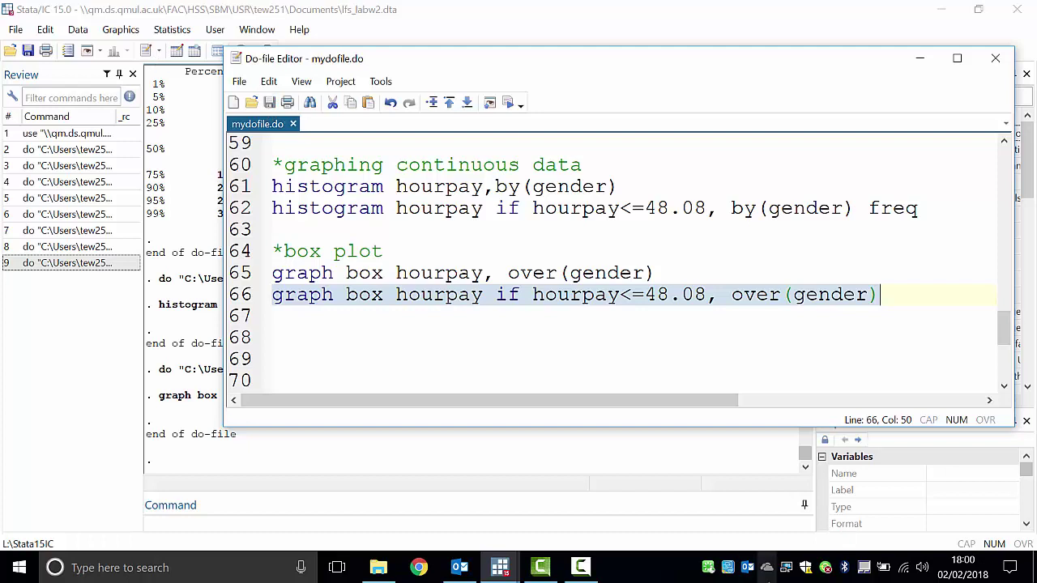
left_click(590, 571)
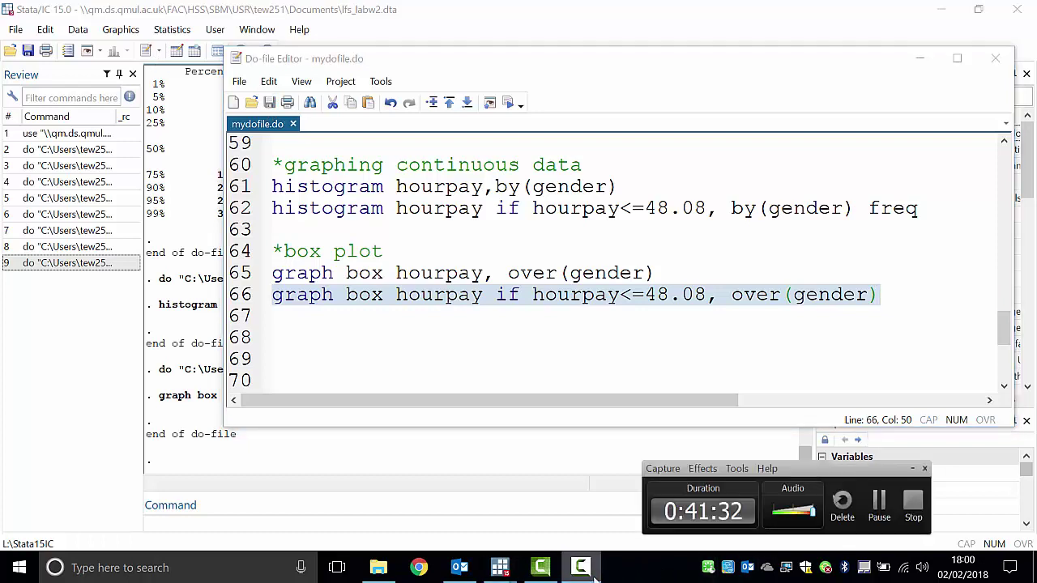